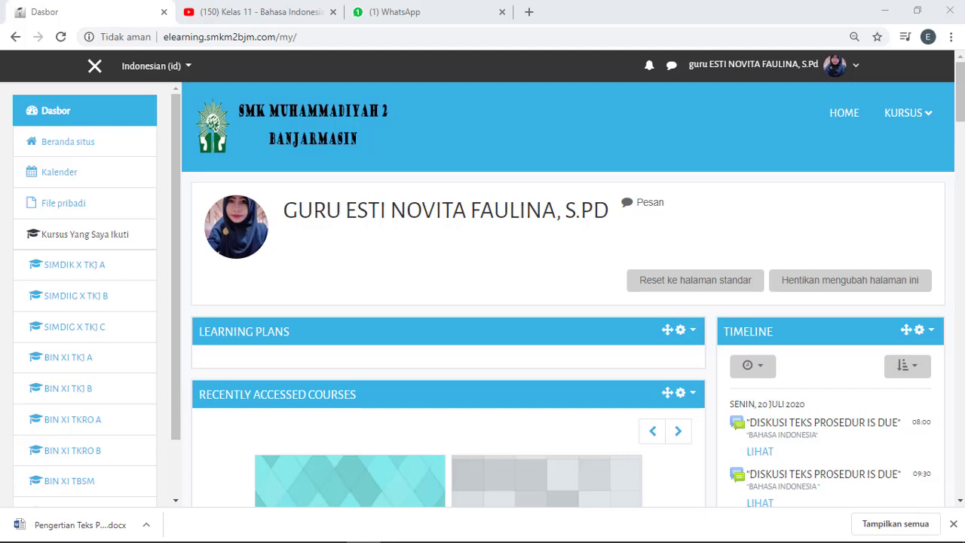
Open the BIN XI TAV course from the enrolled course list, reloading its page once.
{"action": "mouse_move", "coordinate": [692, 540]}
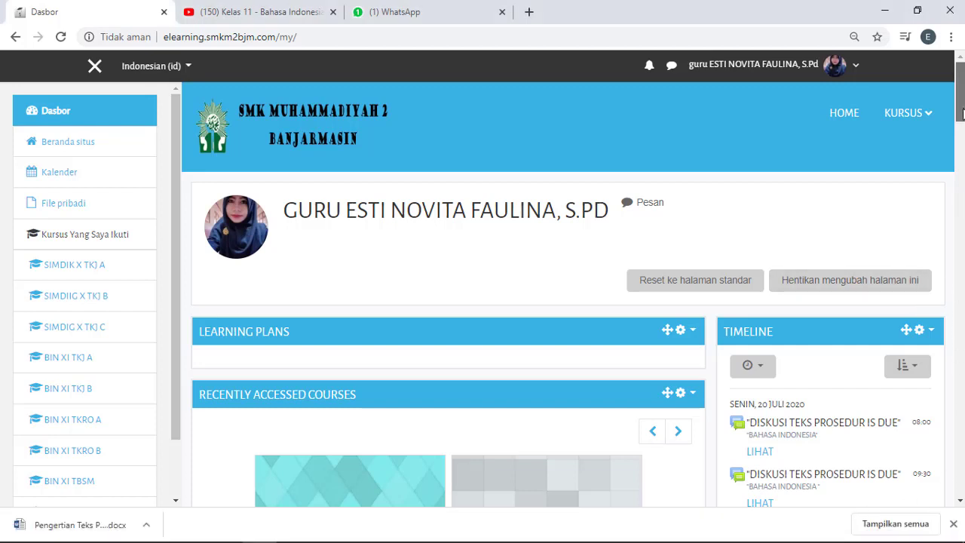
{"action": "left_click_drag", "start_coordinate": [963, 113], "coordinate": [963, 145]}
{"action": "left_click_drag", "start_coordinate": [181, 392], "coordinate": [182, 452]}
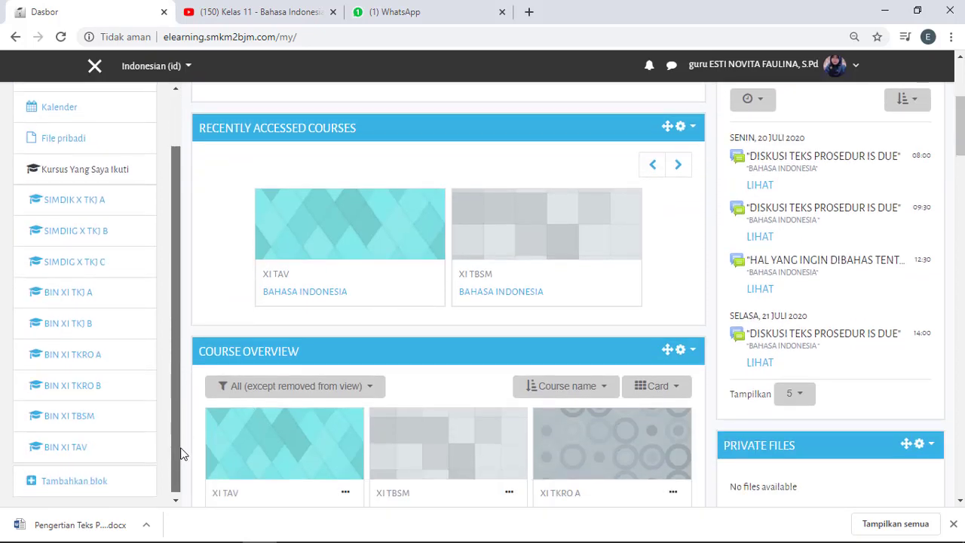
{"action": "left_click", "coordinate": [64, 455]}
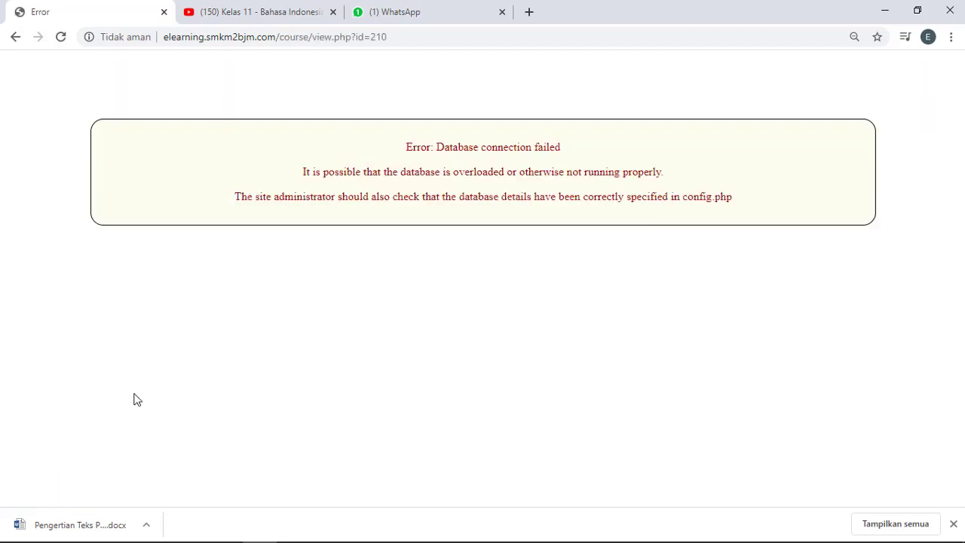
{"action": "right_click", "coordinate": [278, 431]}
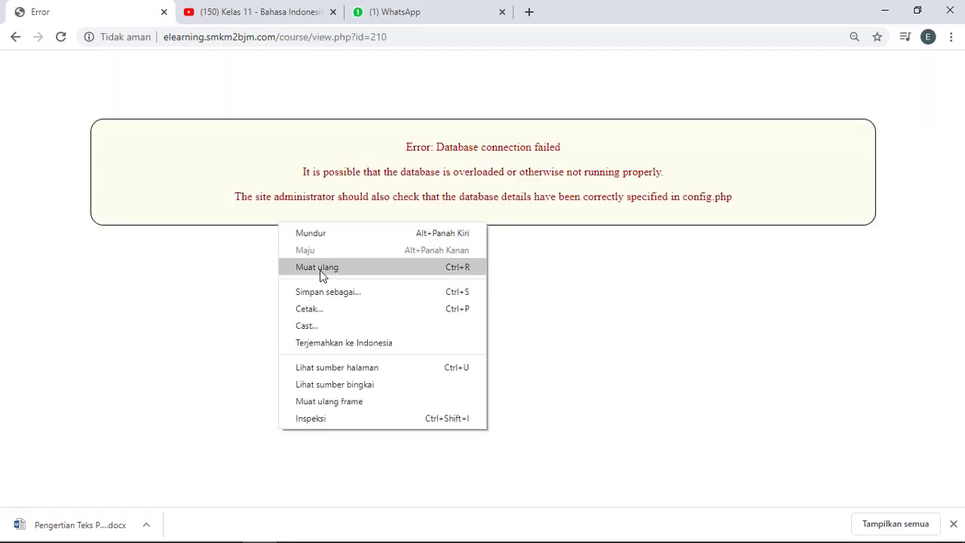
{"action": "left_click", "coordinate": [321, 272]}
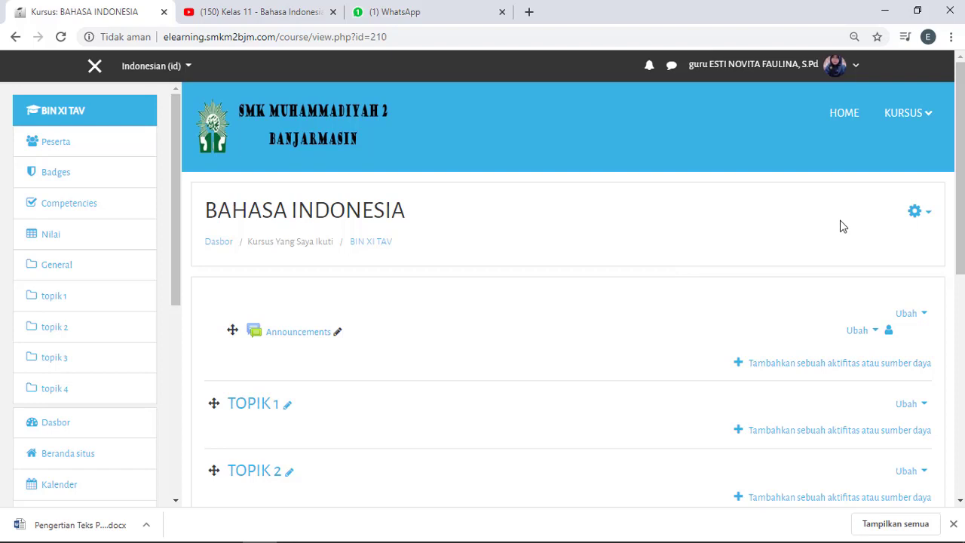
Check the course settings options for the editing mode entry.
{"action": "left_click", "coordinate": [923, 214]}
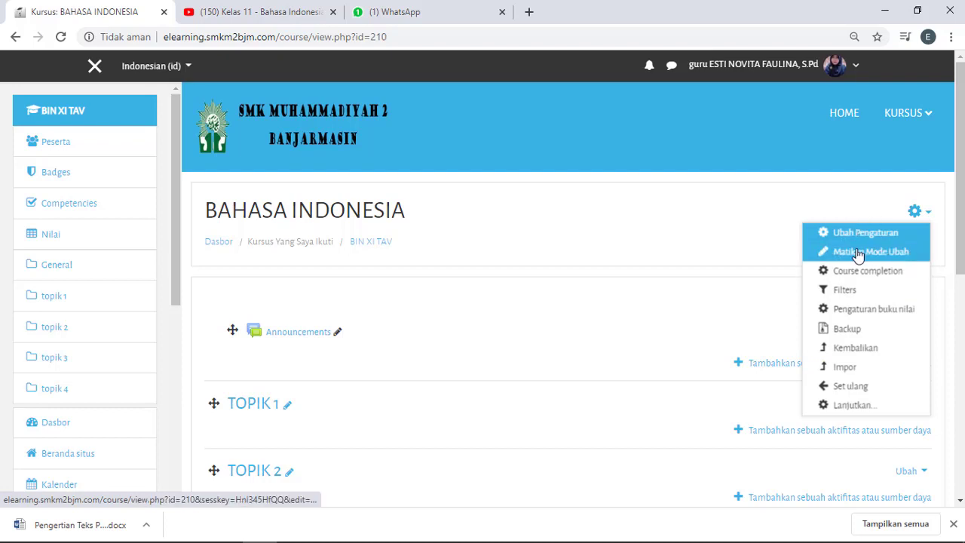
{"action": "left_click", "coordinate": [637, 219]}
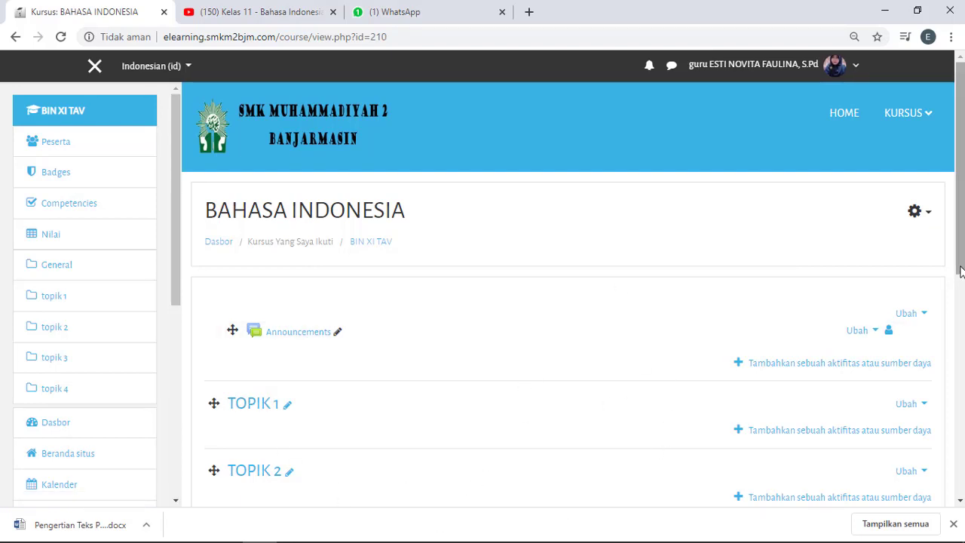
Edit topic 1 with a custom section name and set it to "Teks Prosedur".
{"action": "scroll", "coordinate": [961, 272], "scroll_direction": "down", "scroll_amount": 3}
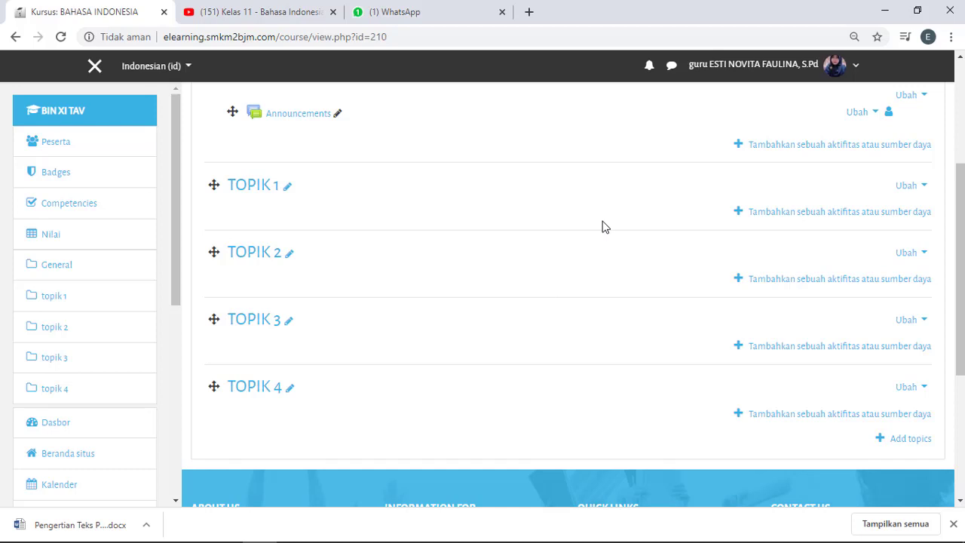
{"action": "left_click", "coordinate": [923, 189]}
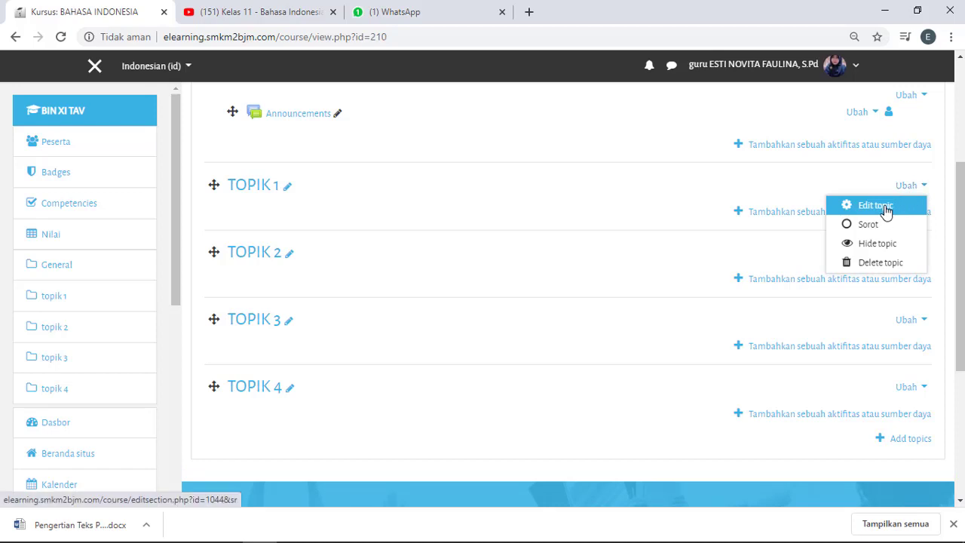
{"action": "left_click", "coordinate": [885, 214]}
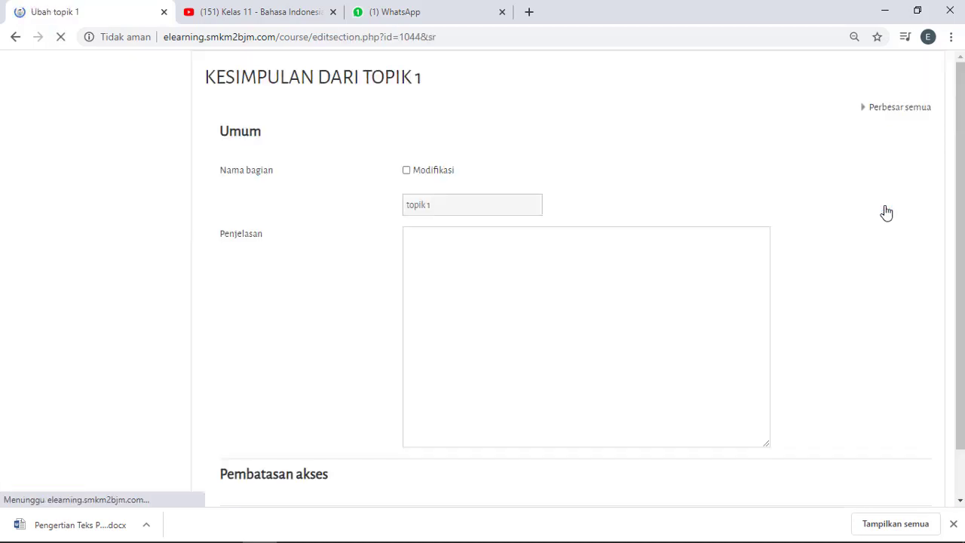
{"action": "left_click", "coordinate": [407, 171]}
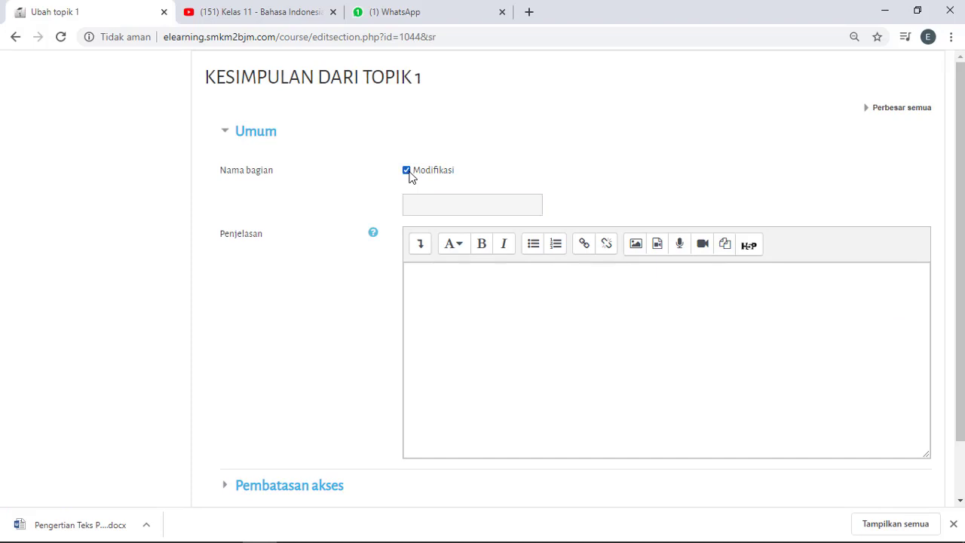
{"action": "left_click", "coordinate": [433, 205]}
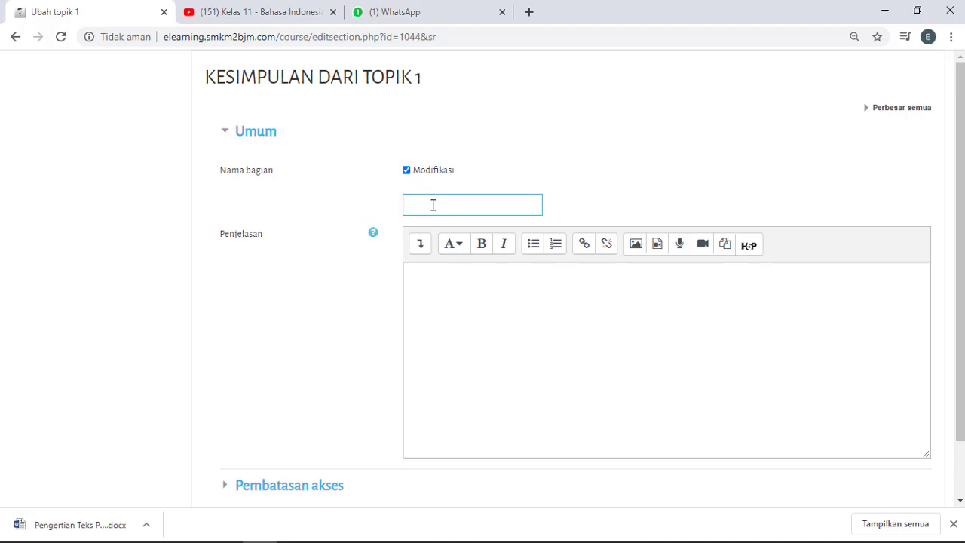
{"action": "type", "text": "Teks Prosedur"}
Put competencies 3.1 and 4.1 from the Word document into the topic's description and save the changes.
{"action": "left_click", "coordinate": [468, 314]}
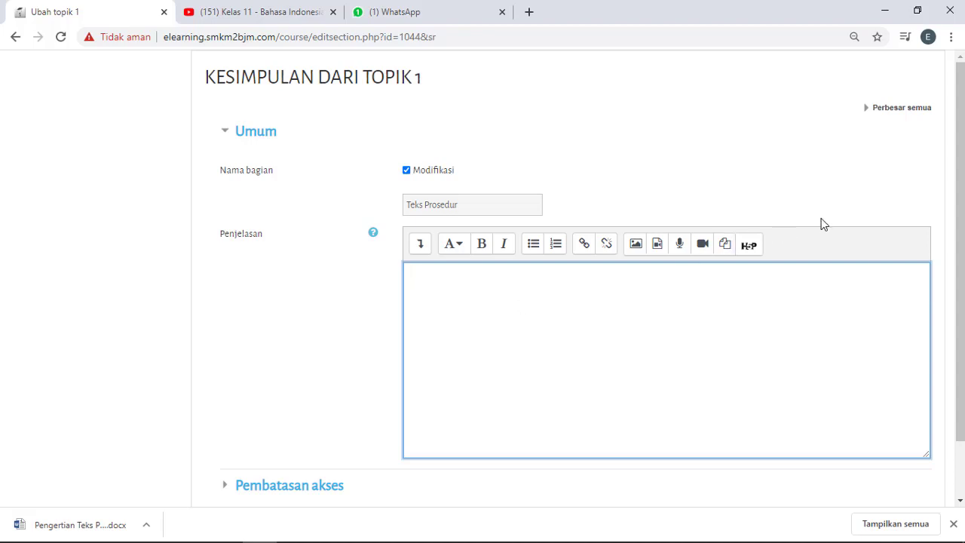
{"action": "mouse_move", "coordinate": [963, 181]}
{"action": "left_mouse_down"}
{"action": "mouse_move", "coordinate": [963, 200]}
{"action": "mouse_move", "coordinate": [963, 189]}
{"action": "left_mouse_up"}
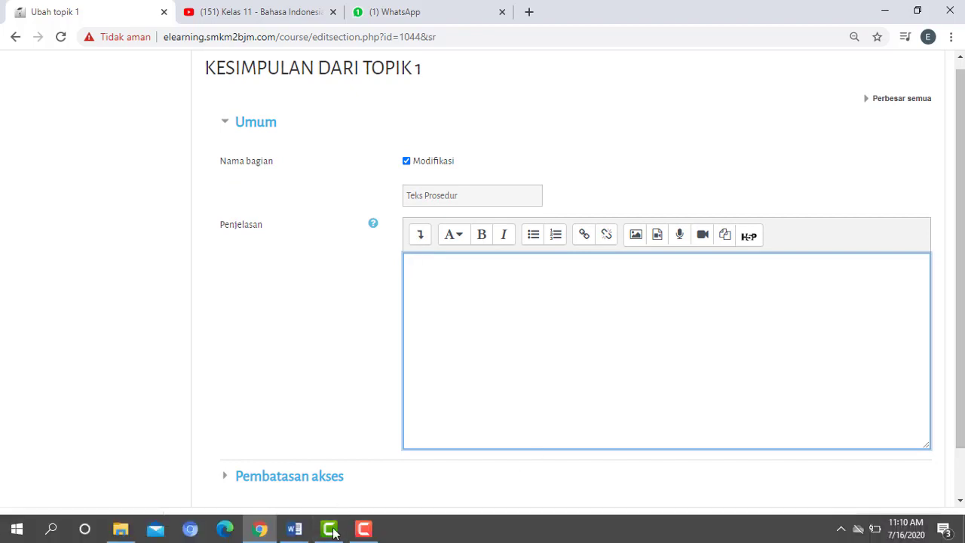
{"action": "left_click", "coordinate": [296, 530]}
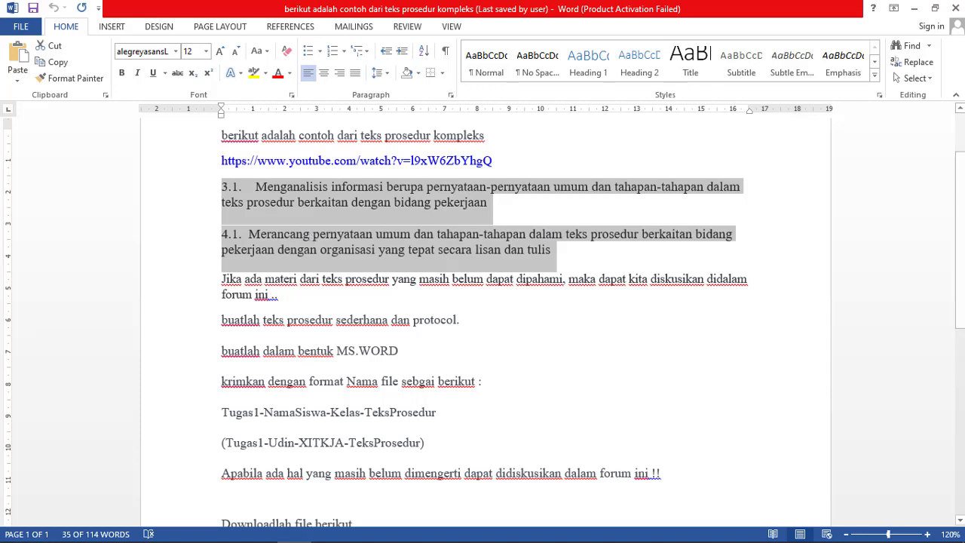
{"action": "left_click", "coordinate": [260, 529]}
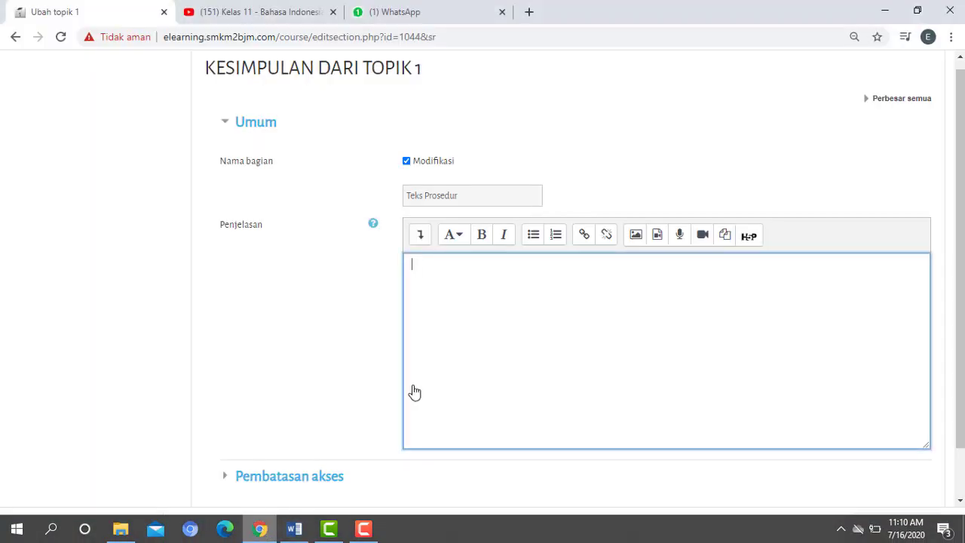
{"action": "type", "text": "3.1.\tMenganalisis informasi berupa pernyataan-pernyataan umum dan tahapan-tahapan dalam teks prosedur berkaitan dengan bidang pekerjaan 4.1.\tMerancang pernyataan umum dan tahapan-tahapan dalam teks prosedur berkaitan bidang pekerjaan dengan organisasi yang tepat secara lisan dan tulis"}
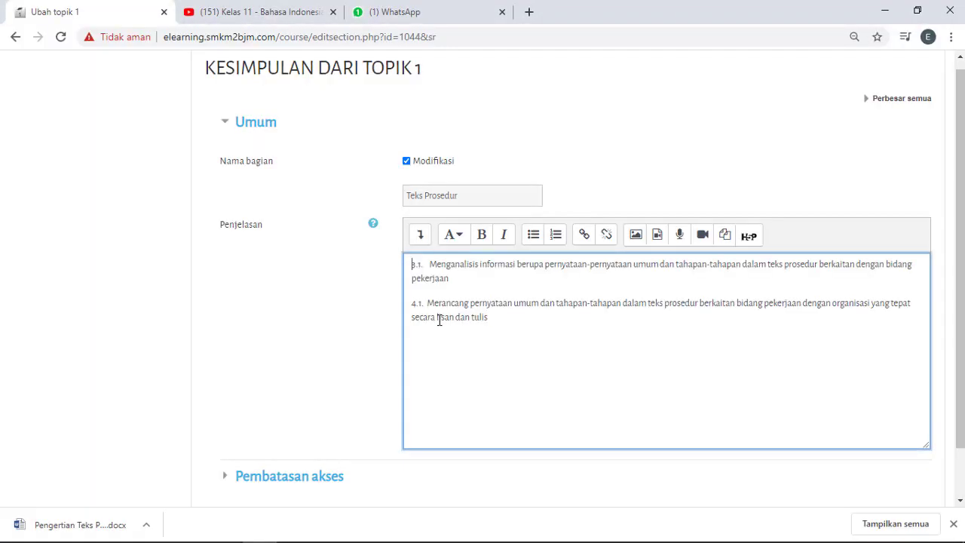
{"action": "scroll", "coordinate": [909, 196], "scroll_direction": "down", "scroll_amount": 1}
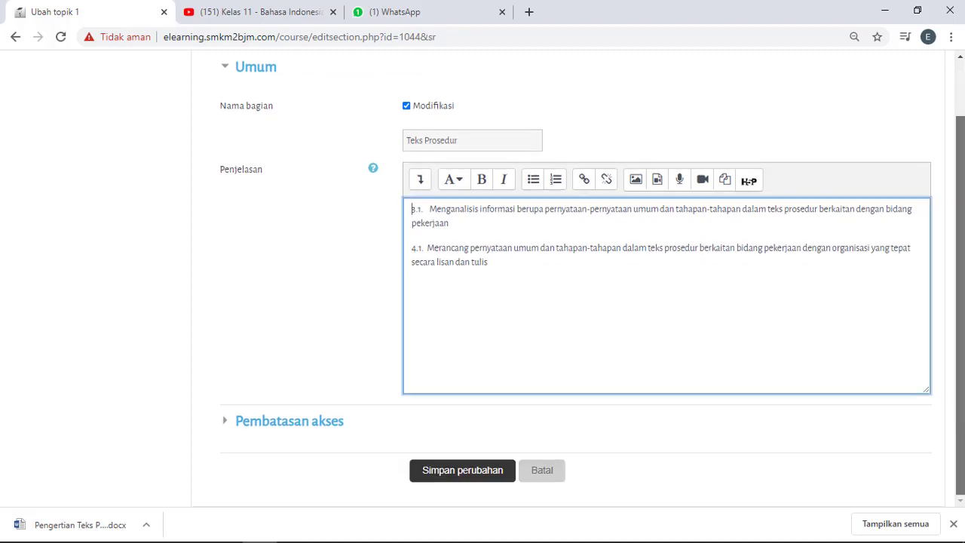
{"action": "left_click", "coordinate": [474, 473]}
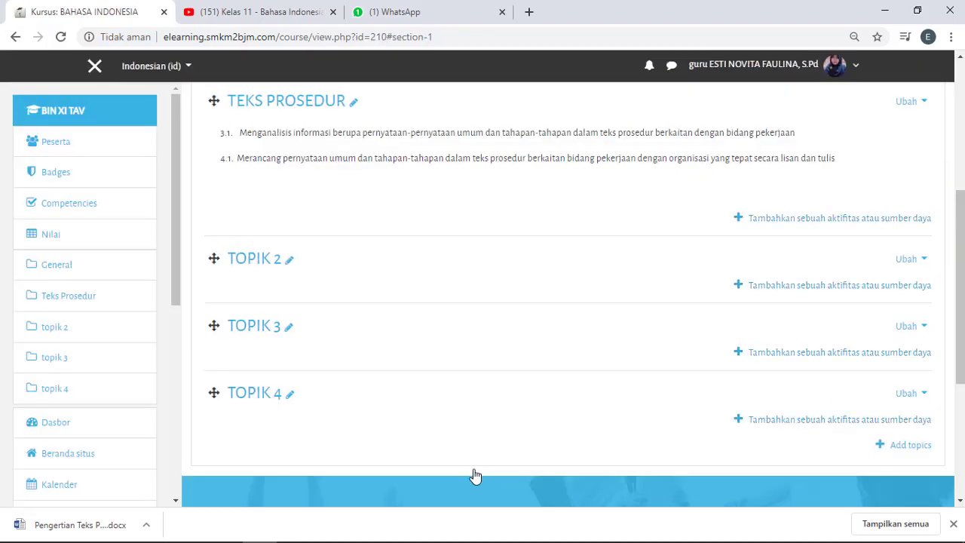
Add a File resource to the Teks Prosedur section.
{"action": "scroll", "coordinate": [812, 331], "scroll_direction": "up", "scroll_amount": 2}
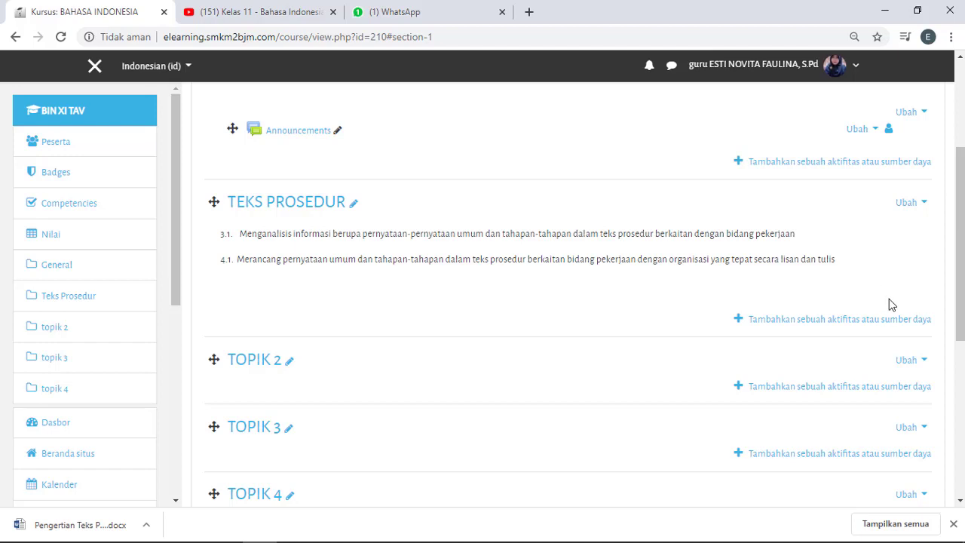
{"action": "left_click", "coordinate": [755, 325]}
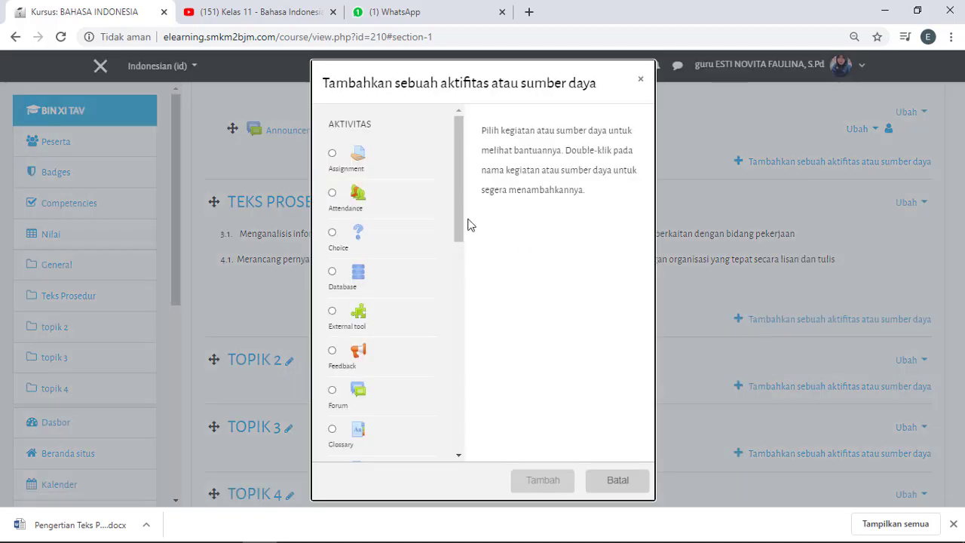
{"action": "left_click", "coordinate": [638, 88]}
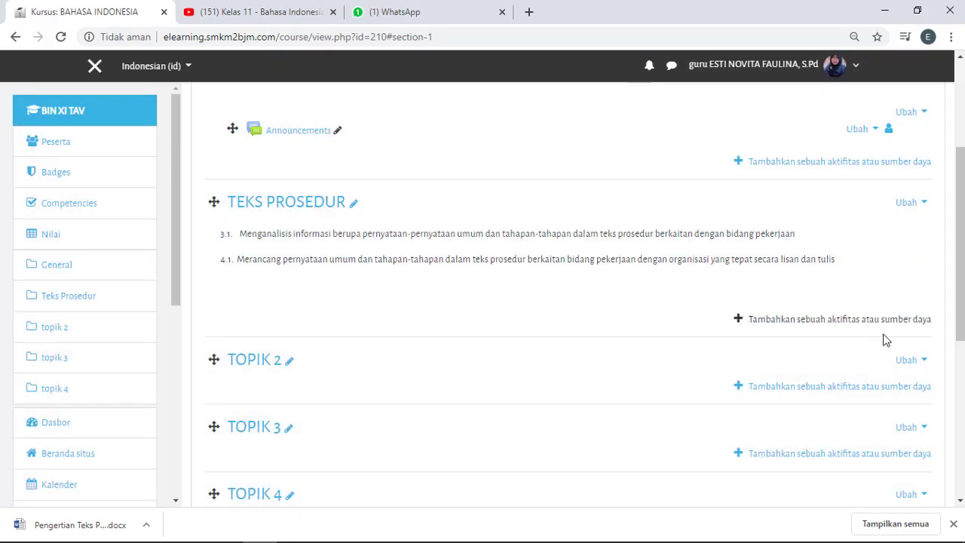
{"action": "left_click", "coordinate": [781, 322]}
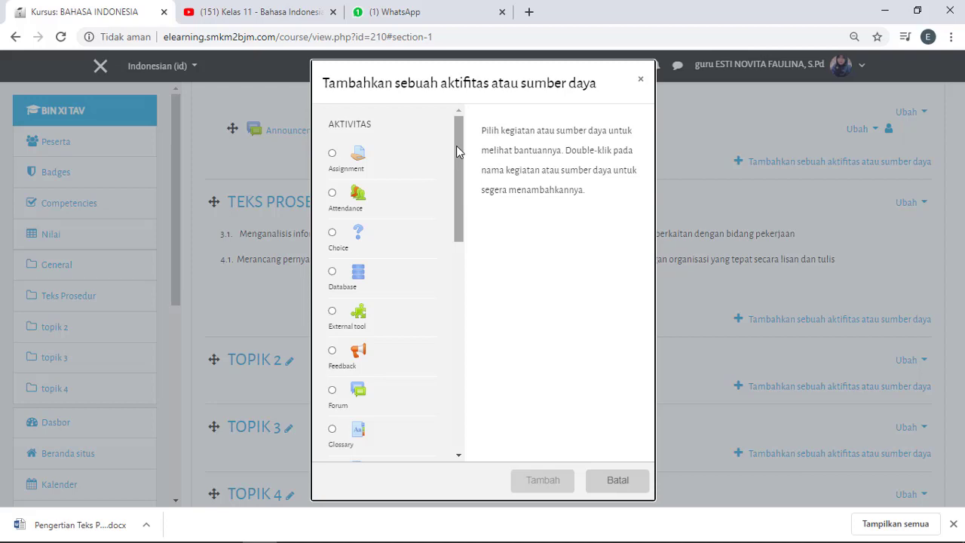
{"action": "left_click_drag", "start_coordinate": [456, 145], "coordinate": [463, 377]}
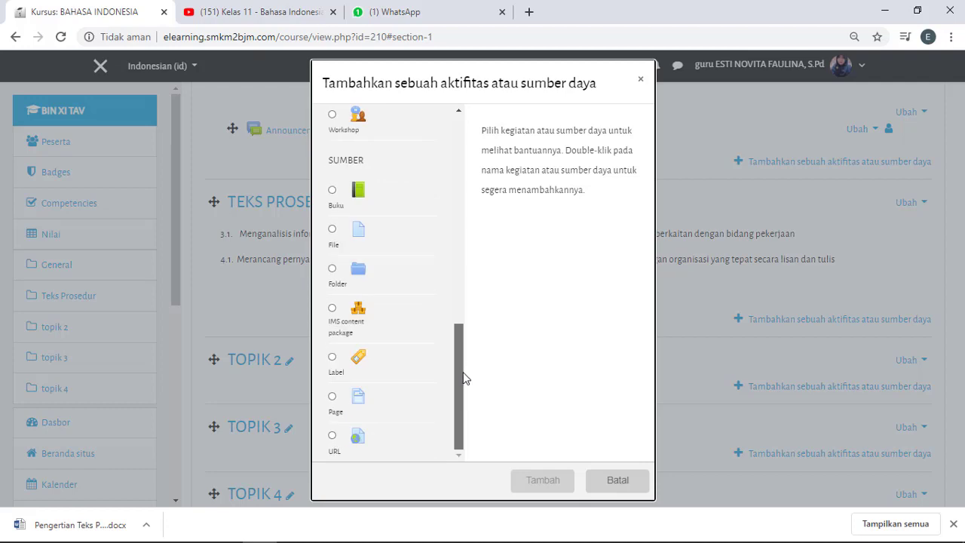
{"action": "left_click", "coordinate": [331, 230]}
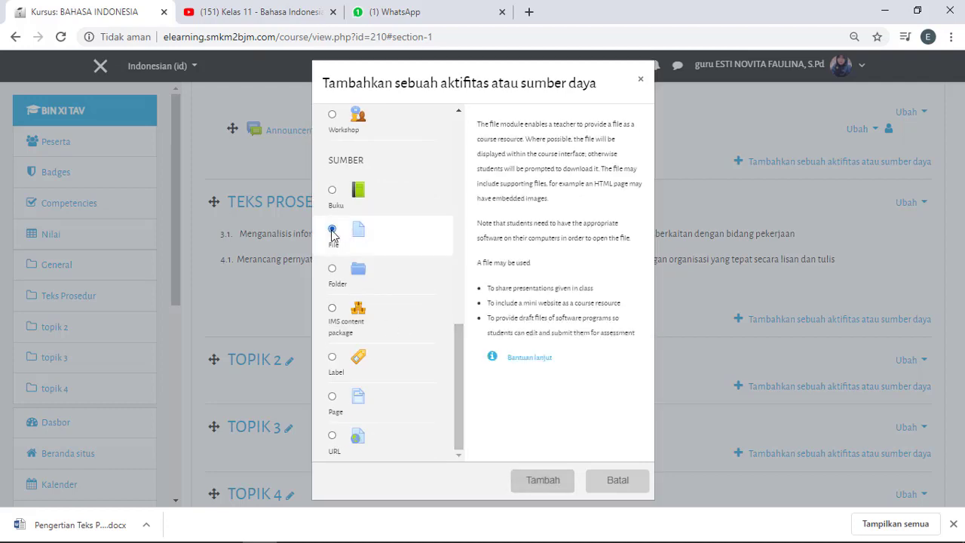
{"action": "left_click", "coordinate": [532, 483]}
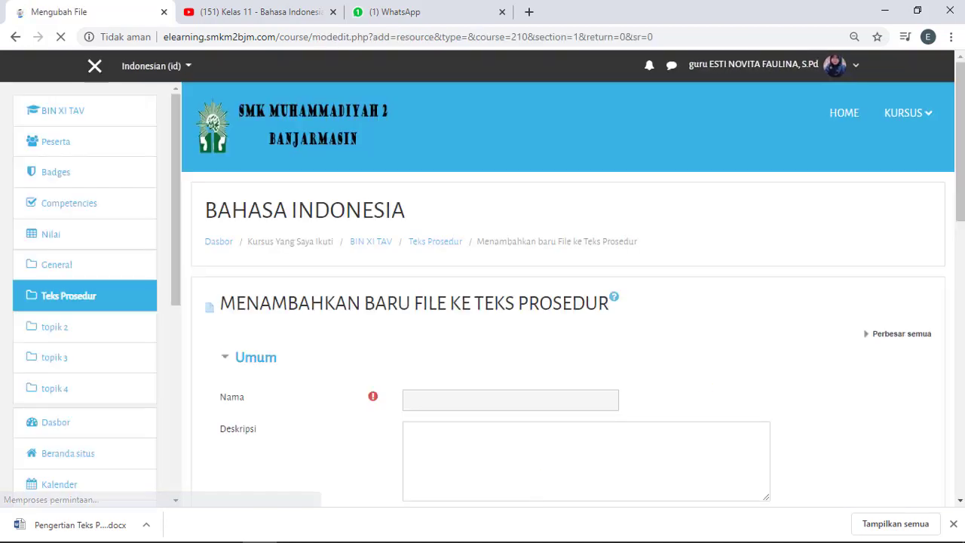
Name the new file resource "Materi Teks Prosedur".
{"action": "scroll", "coordinate": [864, 345], "scroll_direction": "down", "scroll_amount": 3}
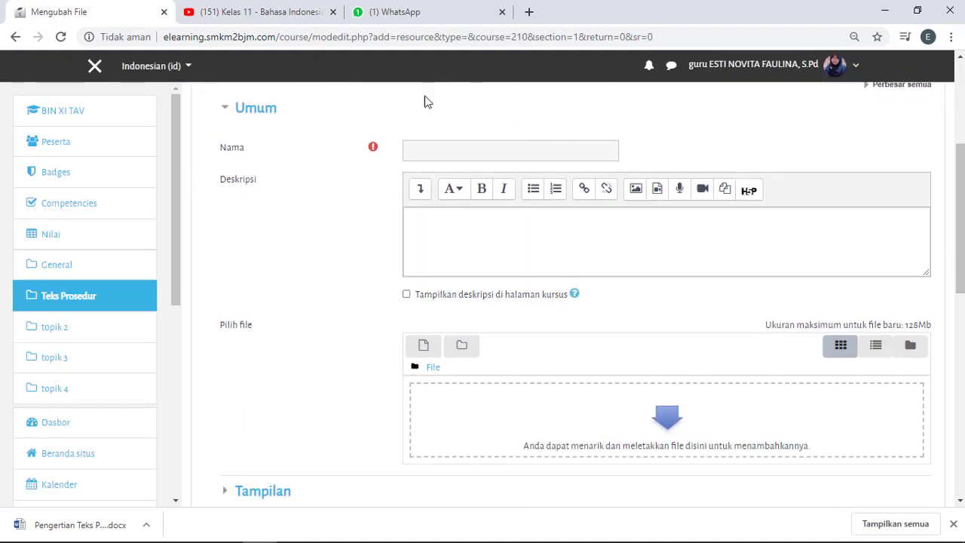
{"action": "left_click", "coordinate": [430, 145]}
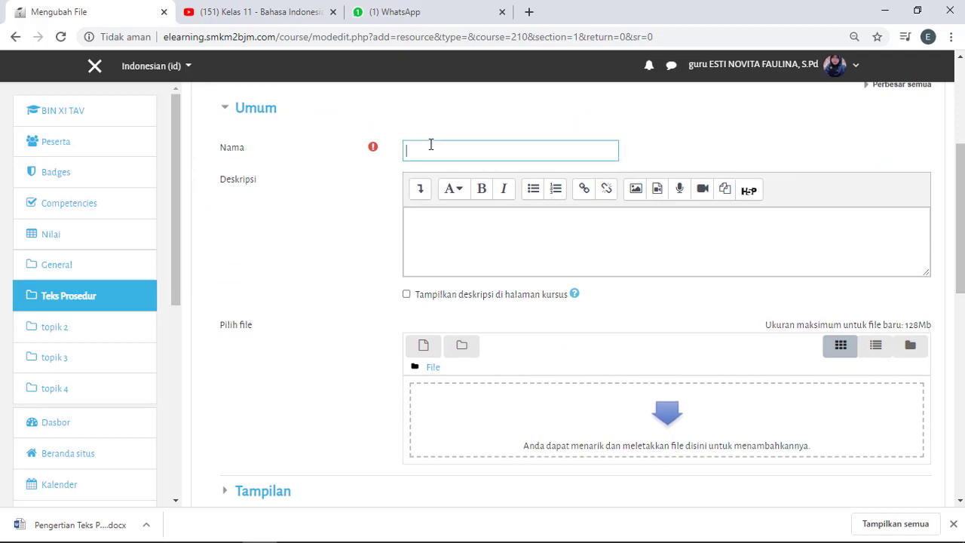
{"action": "type", "text": "Materi"}
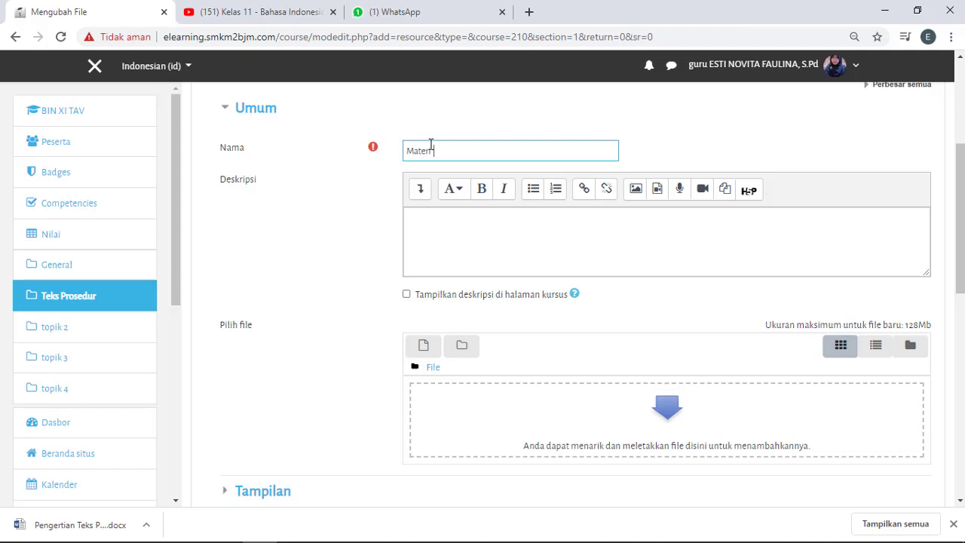
{"action": "type", "text": "  Teks Prosedu"}
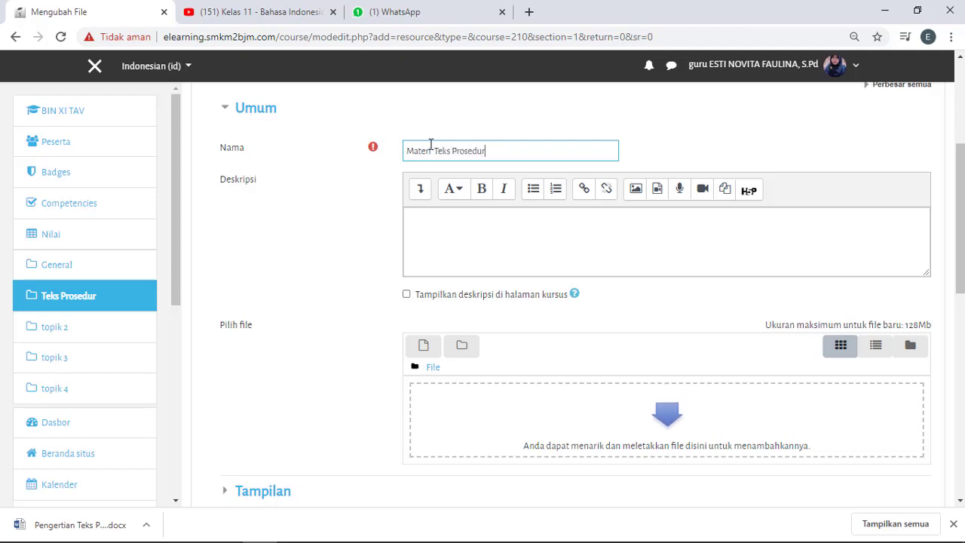
{"action": "type", "text": "r"}
Show the description on the course page and write "Berikut adalah materi lengkap tentang teks prosedur." followed by "silahkan pelajari dan cermati" in a new paragraph.
{"action": "left_click", "coordinate": [495, 270]}
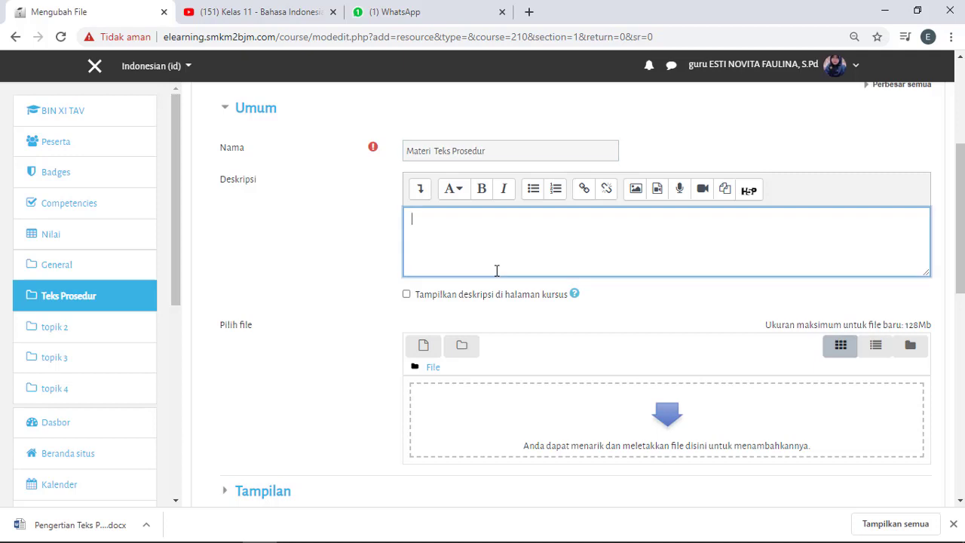
{"action": "left_click", "coordinate": [407, 298]}
{"action": "left_click", "coordinate": [436, 232]}
{"action": "type", "text": "Berikut adalah mater"}
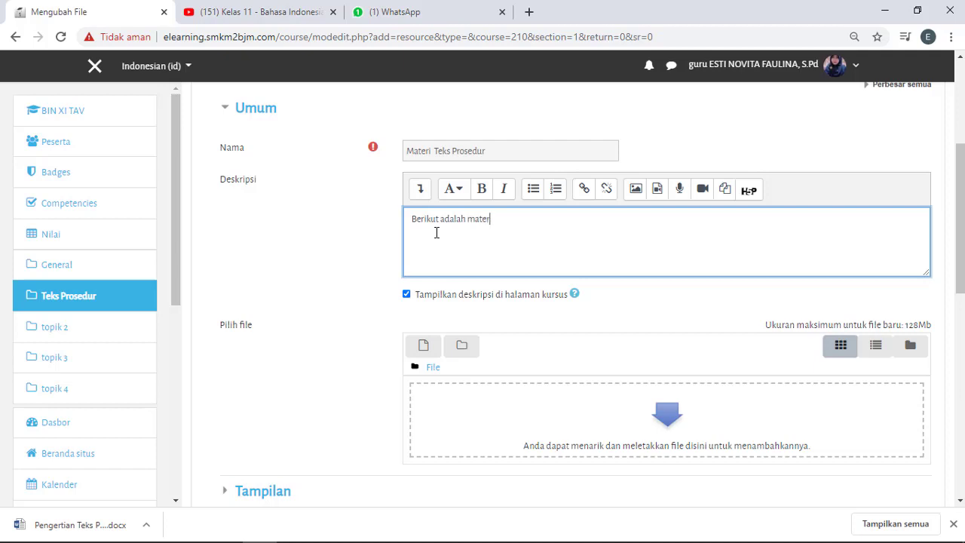
{"action": "type", "text": "i lengkap"}
{"action": "key", "text": "BackSpace"}
{"action": "type", "text": "kap tentan"}
{"action": "type", "text": "g teks pros"}
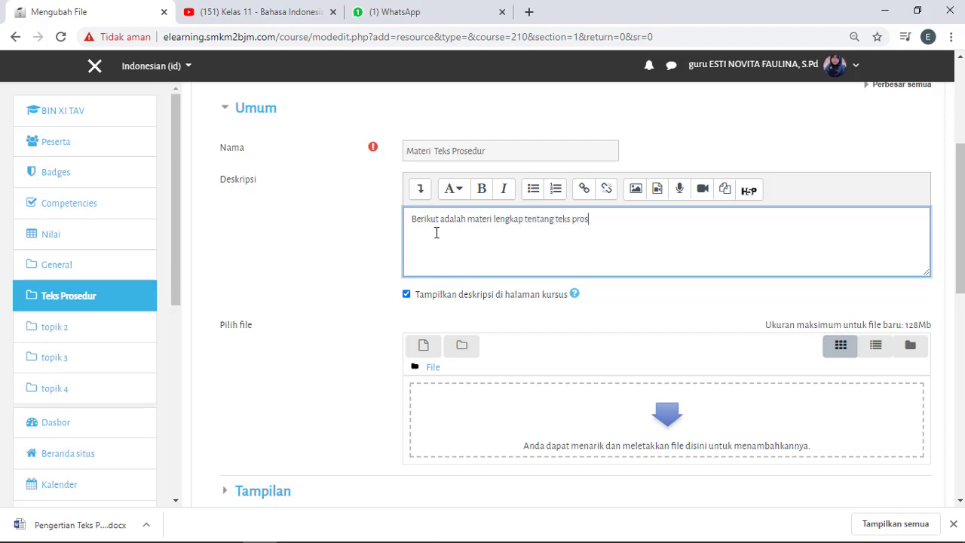
{"action": "type", "text": "edu"}
{"action": "type", "text": "silH"}
{"action": "type", "text": "ah"}
{"action": "type", "text": "kan pelaja"}
{"action": "type", "text": "ri dan cermati"}
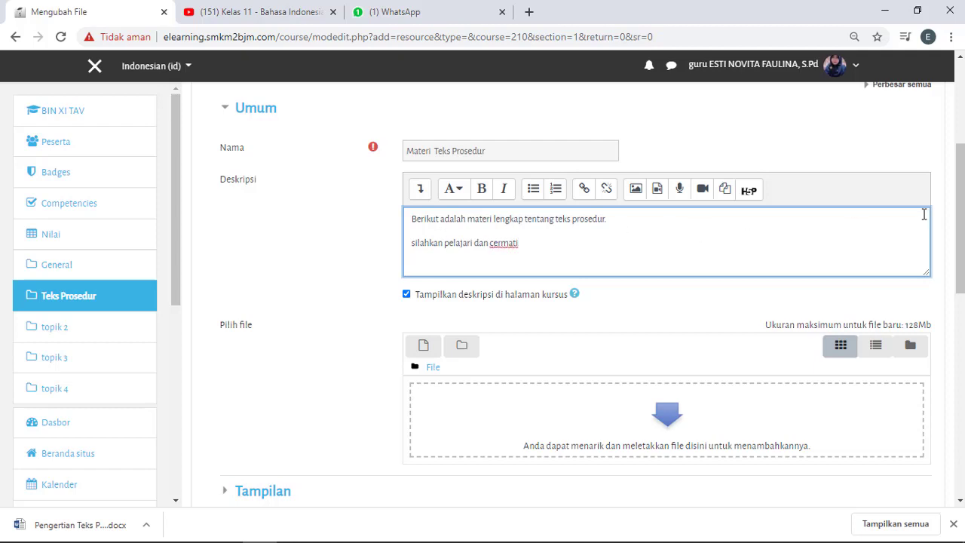
{"action": "left_click_drag", "start_coordinate": [959, 215], "coordinate": [959, 260]}
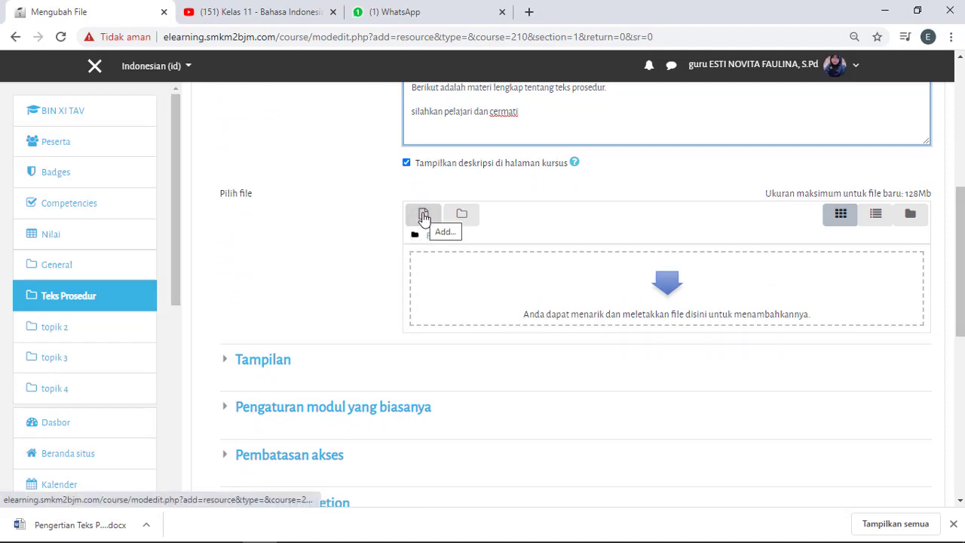
Upload "Pengertian Teks Prosedur" from the "materi bahasa indonesia kelas xi" folder as the resource's file.
{"action": "left_click", "coordinate": [423, 219]}
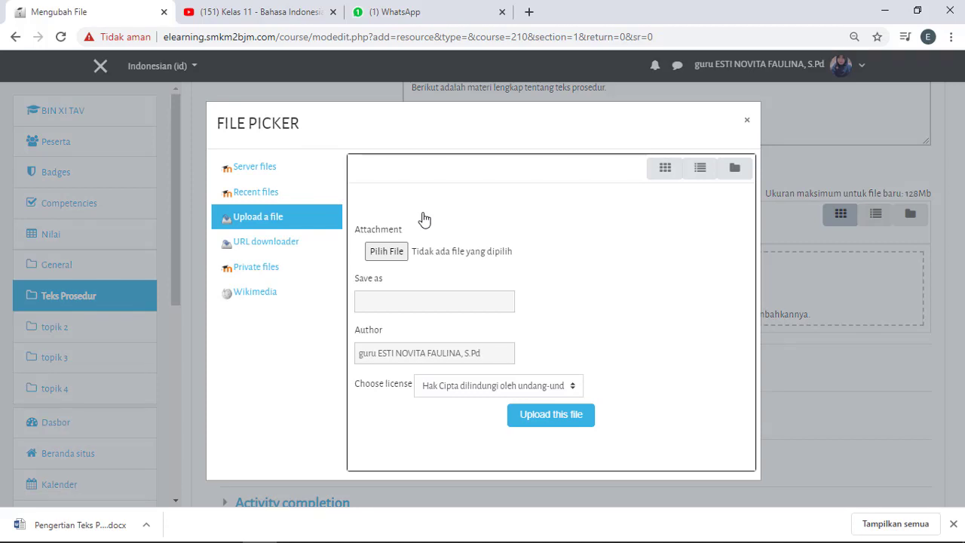
{"action": "left_click", "coordinate": [384, 252]}
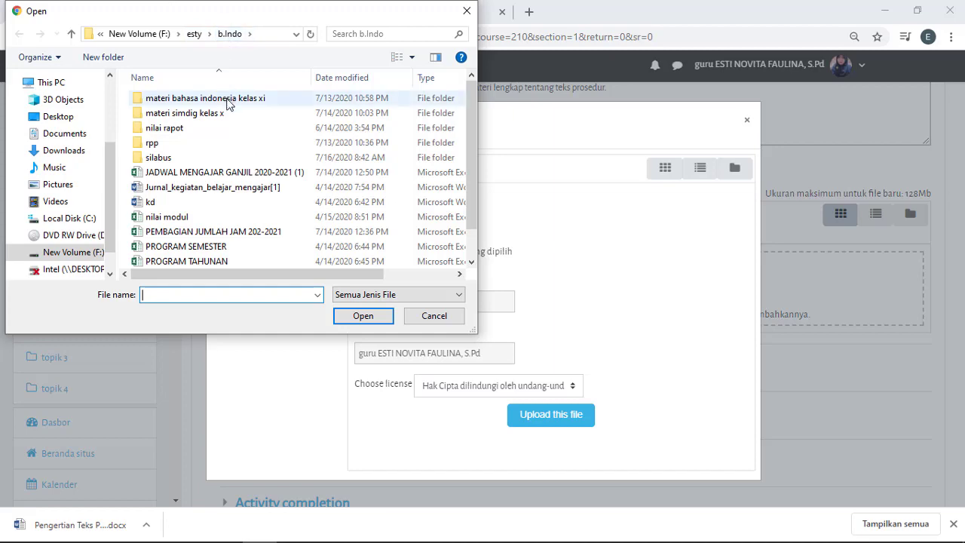
{"action": "double_click", "coordinate": [228, 99]}
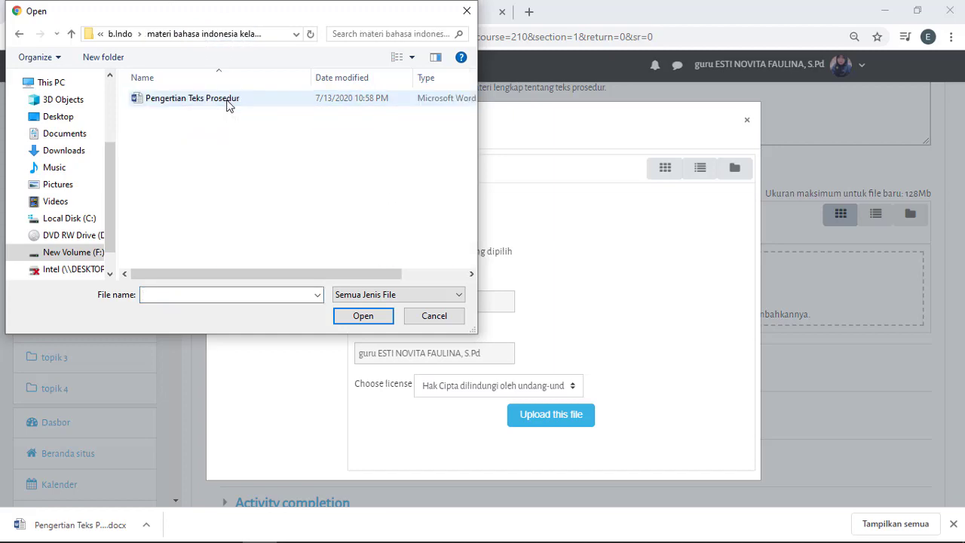
{"action": "double_click", "coordinate": [192, 98]}
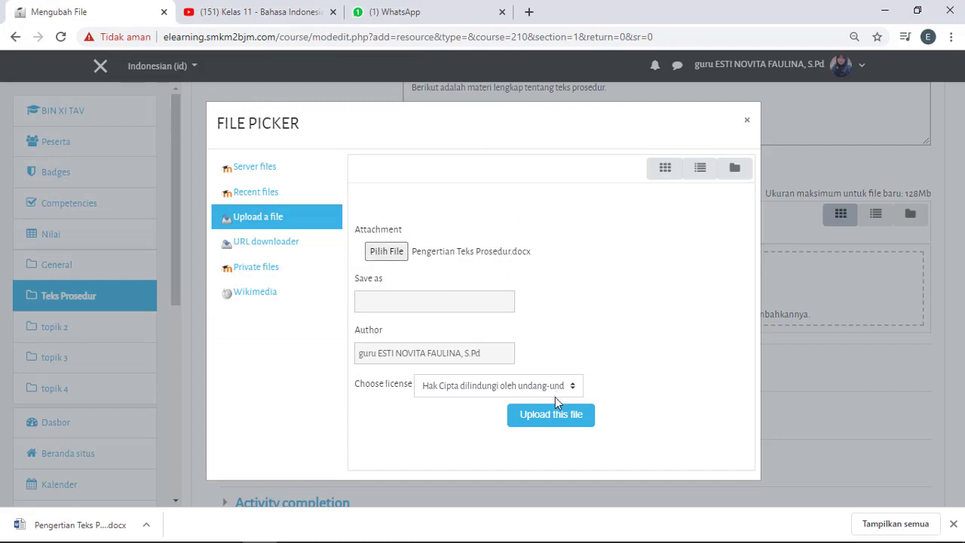
{"action": "left_click", "coordinate": [555, 419]}
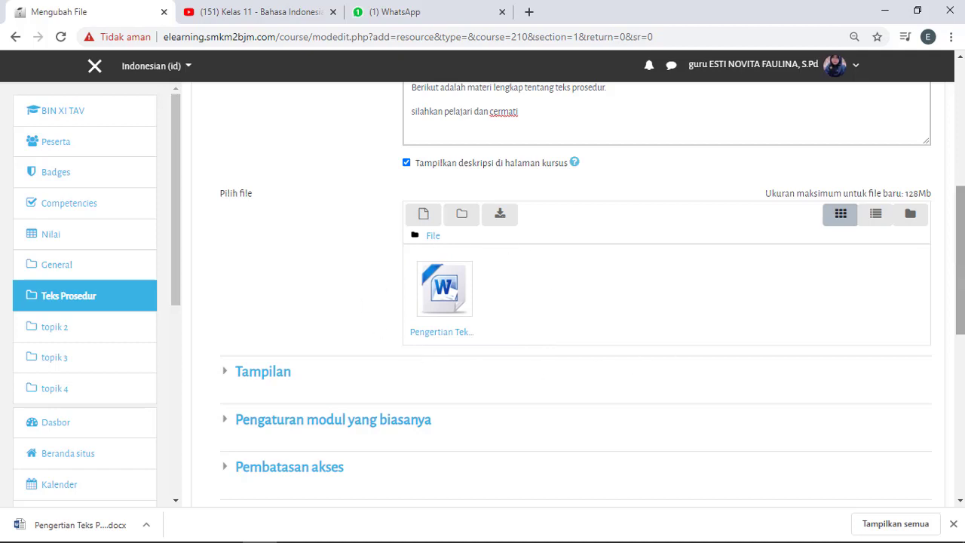
Save the file resource, return to the course, and open "Materi Teks Prosedur" to test its download.
{"action": "left_click_drag", "start_coordinate": [958, 269], "coordinate": [959, 389]}
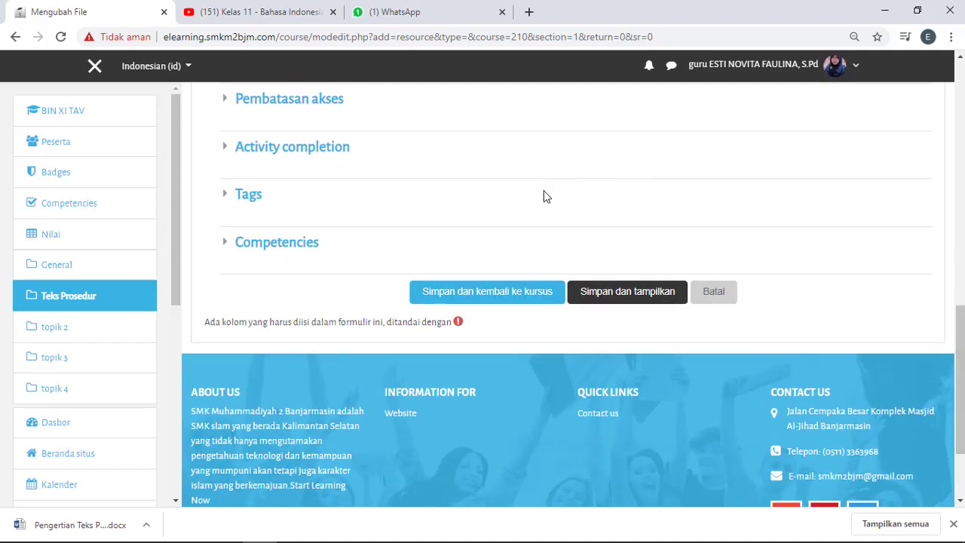
{"action": "left_click", "coordinate": [484, 293]}
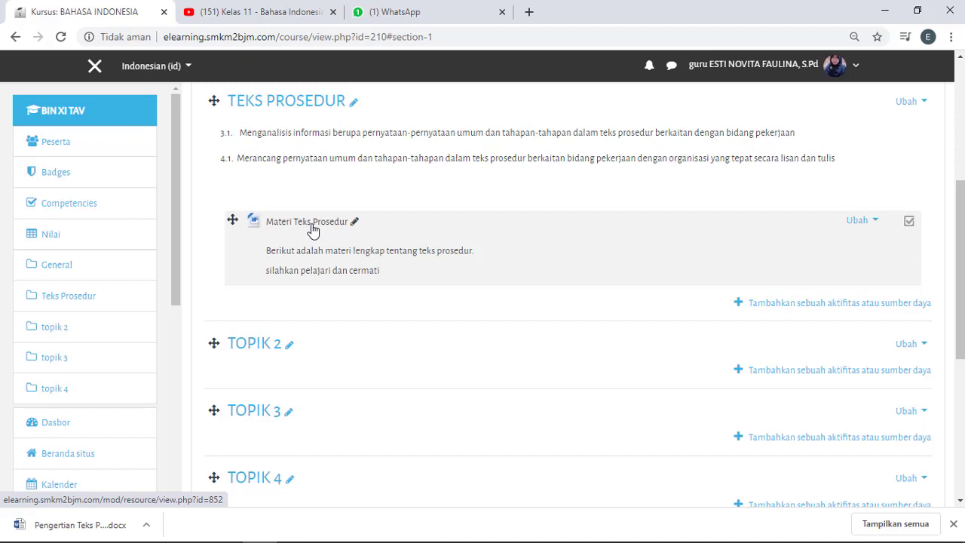
{"action": "left_click", "coordinate": [313, 227]}
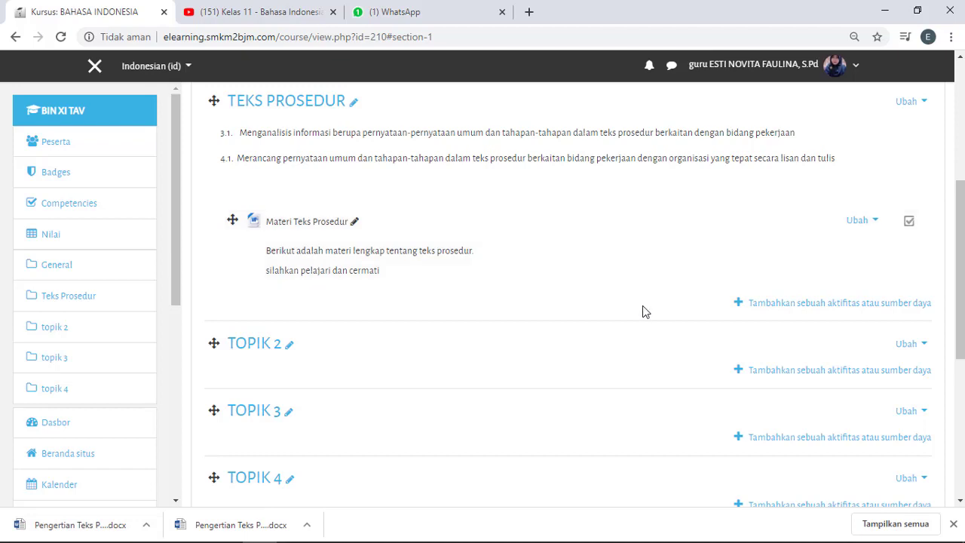
Add a Page resource to the Teks Prosedur section.
{"action": "left_click", "coordinate": [762, 304]}
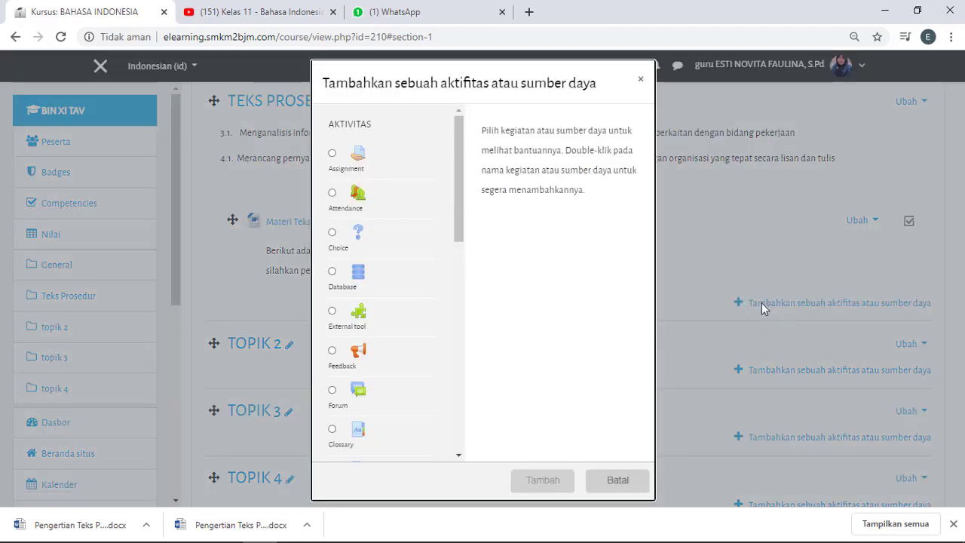
{"action": "left_click_drag", "start_coordinate": [460, 203], "coordinate": [460, 423]}
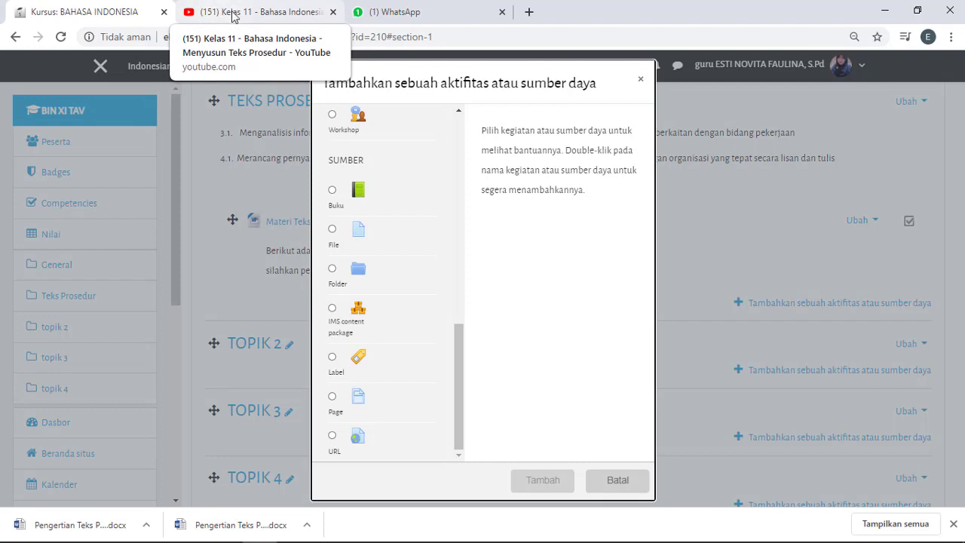
{"action": "left_click", "coordinate": [332, 396]}
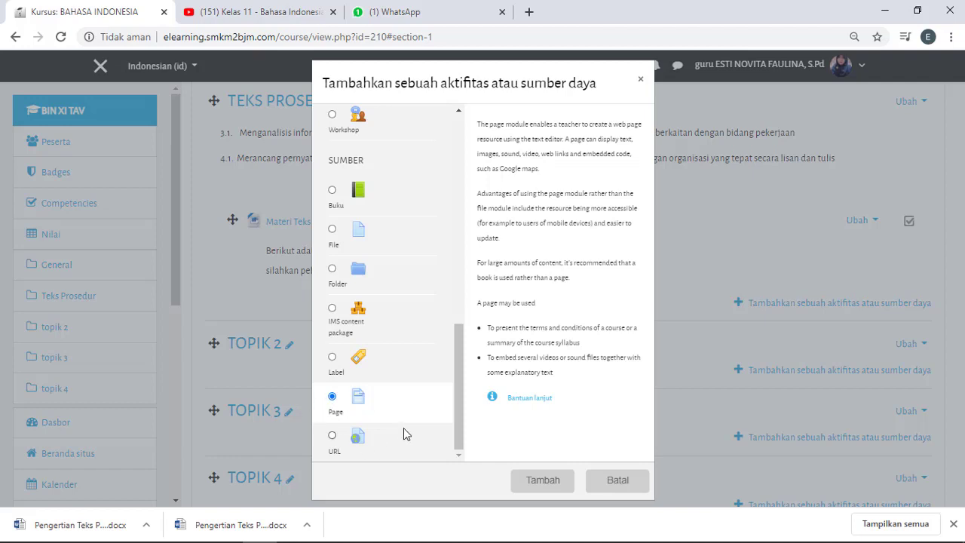
{"action": "left_click", "coordinate": [533, 479]}
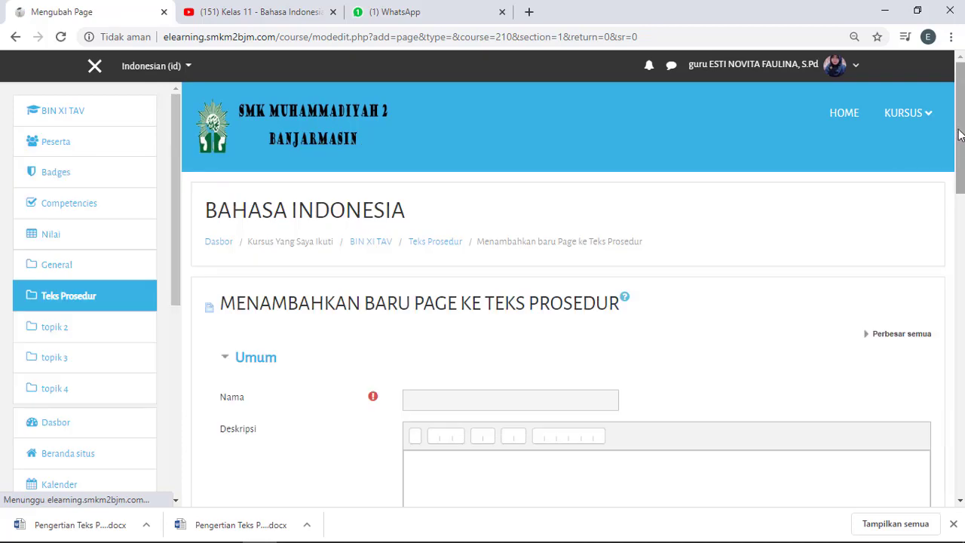
Name the new page "video pembelajran teks prosedur".
{"action": "left_click_drag", "start_coordinate": [960, 134], "coordinate": [960, 189]}
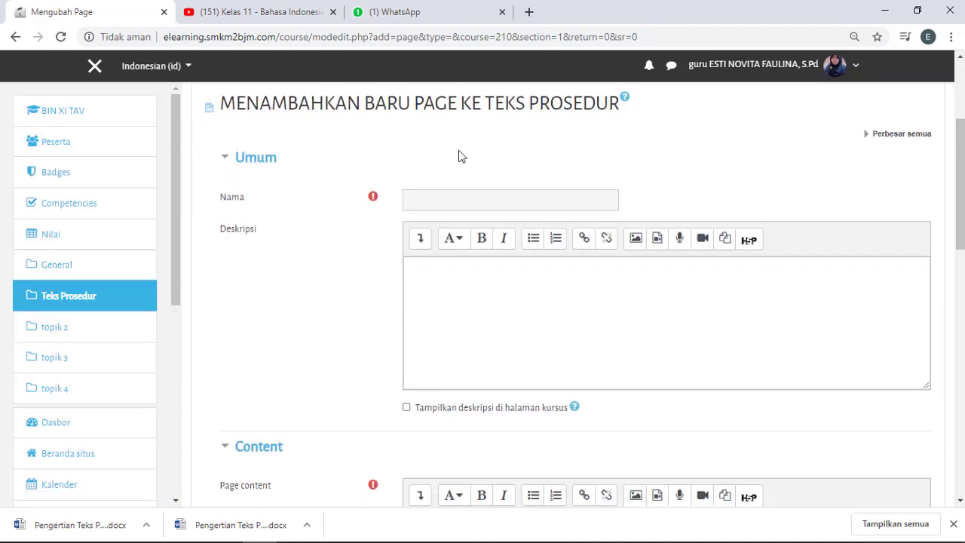
{"action": "left_click", "coordinate": [437, 207]}
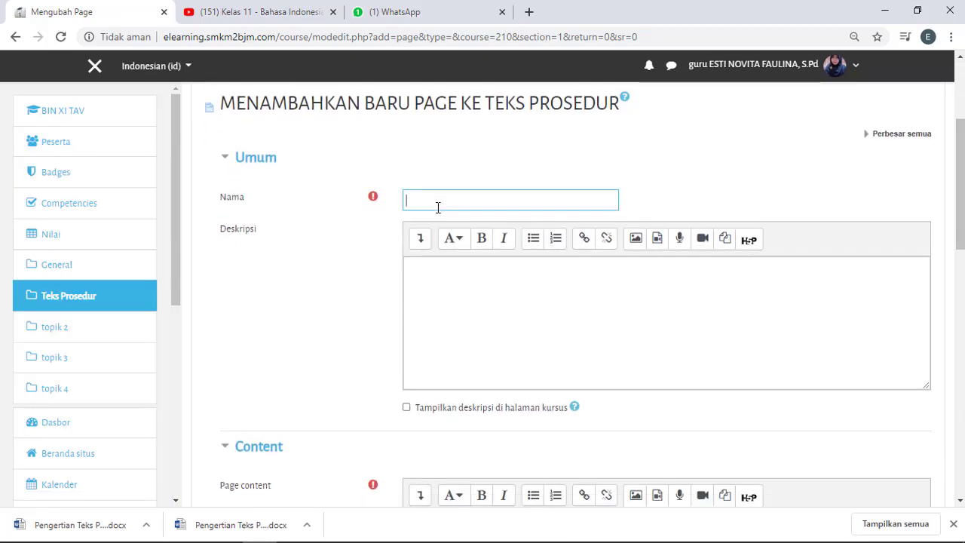
{"action": "type", "text": "video pembelajr"}
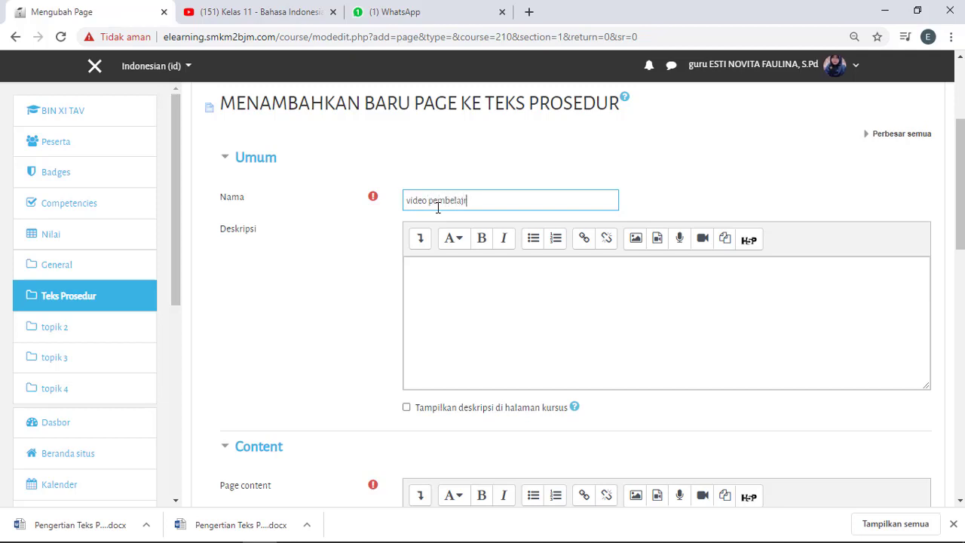
{"action": "type", "text": "an teks prosedur"}
Write "berikut pembelajaran teks prosedur" as the page's description and show the description on the course page.
{"action": "left_click", "coordinate": [483, 325]}
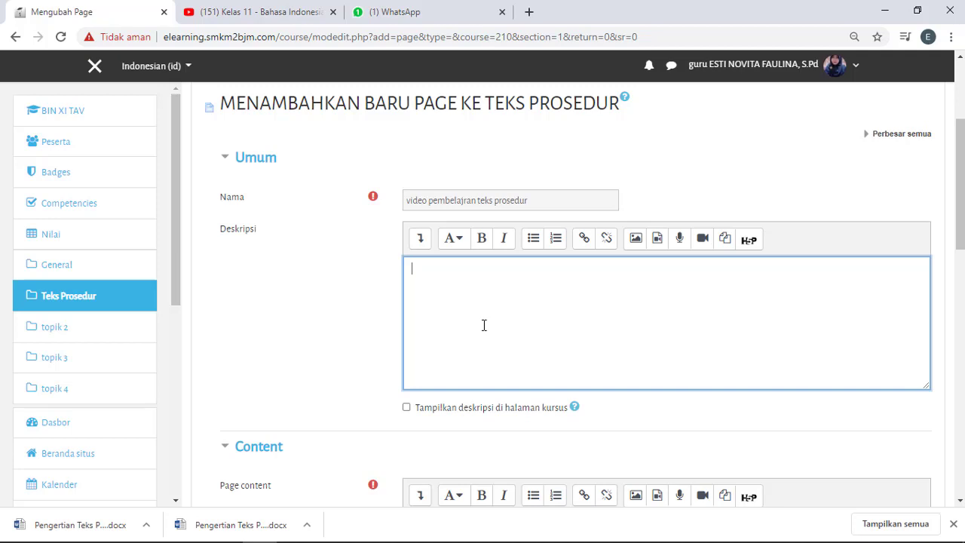
{"action": "type", "text": "berikut pembelqj"}
{"action": "key", "text": "BackSpace"}
{"action": "key", "text": "BackSpace"}
{"action": "type", "text": "mbelajaran teks pro"}
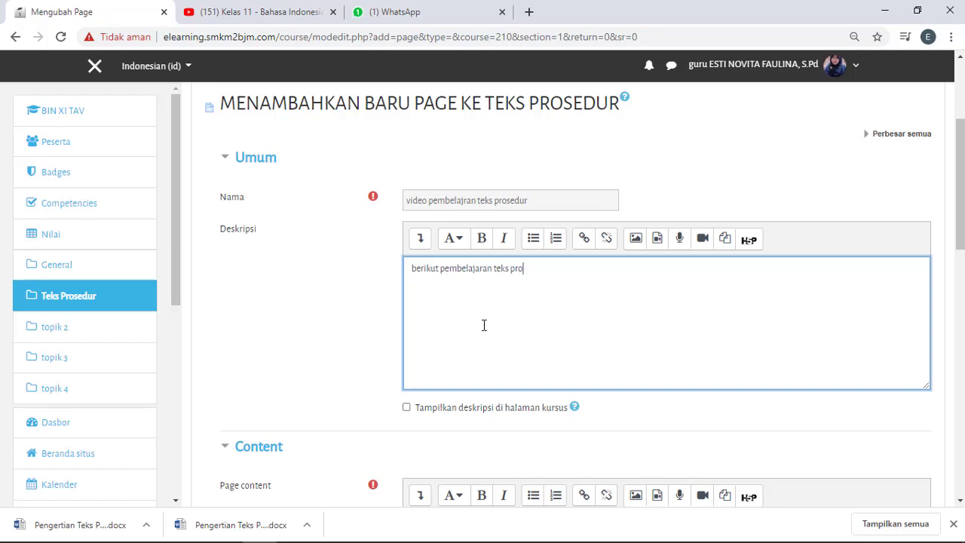
{"action": "type", "text": "sedur"}
{"action": "left_click", "coordinate": [407, 408]}
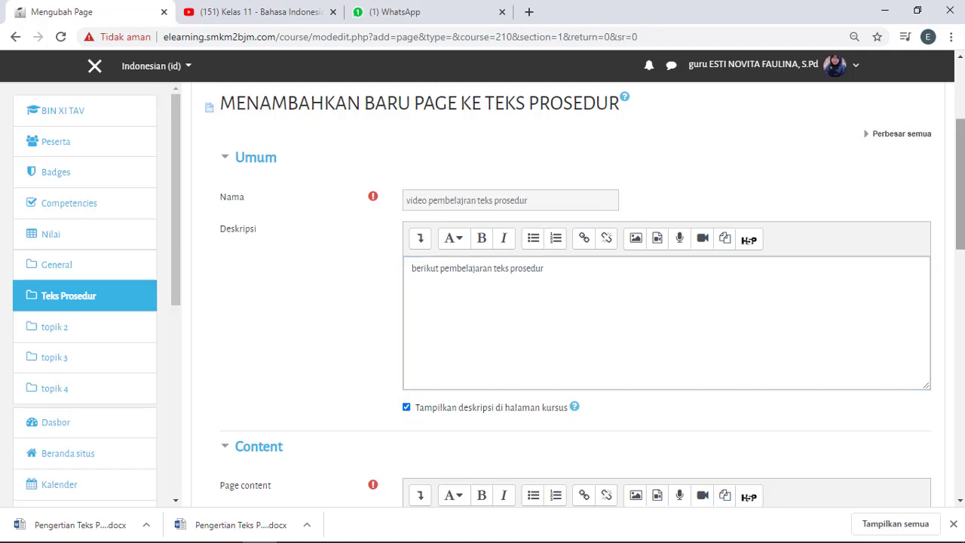
Copy the open YouTube video's address (youtube.com/watch?v=FY1m56fh9YU) into the page content, then save and return to the course.
{"action": "scroll", "coordinate": [959, 189], "scroll_direction": "down", "scroll_amount": 3}
{"action": "left_click_drag", "start_coordinate": [960, 246], "coordinate": [959, 266]}
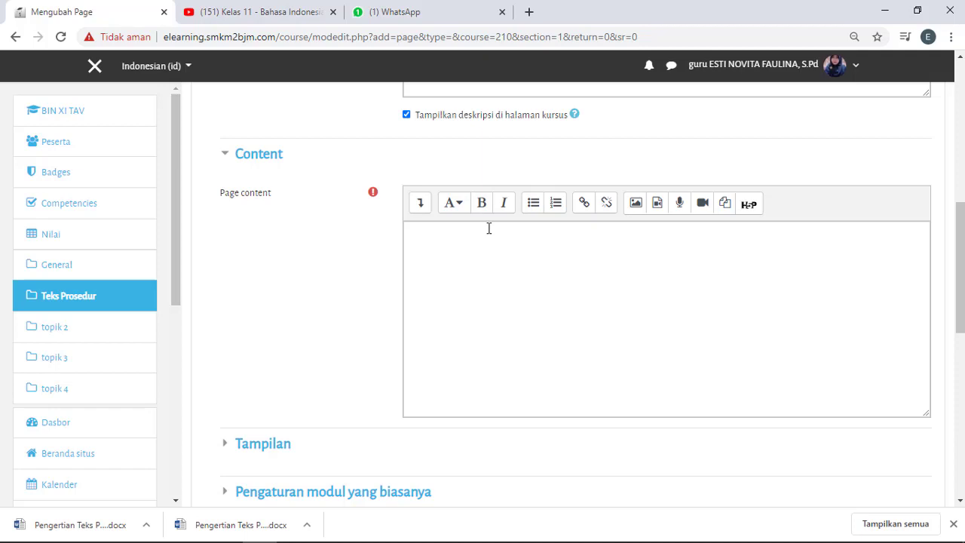
{"action": "left_click", "coordinate": [248, 9]}
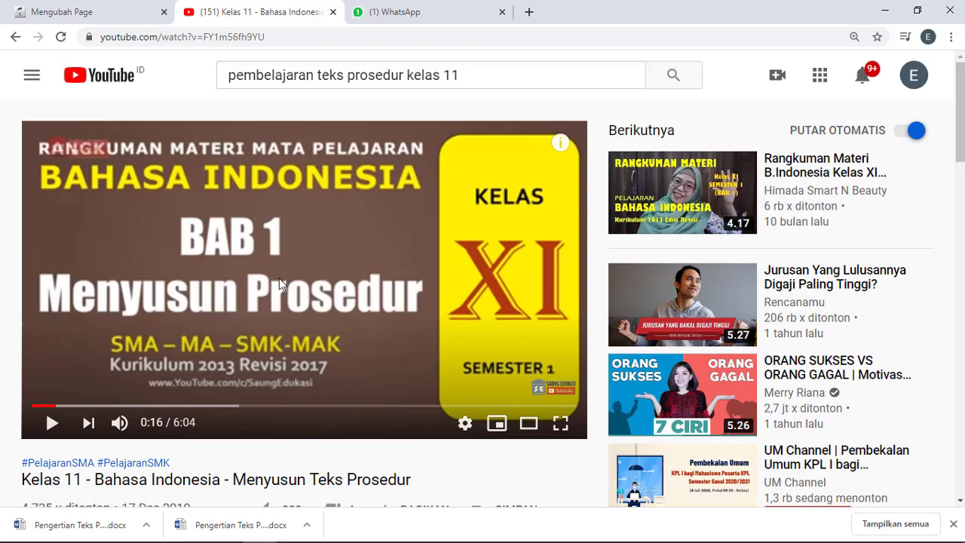
{"action": "left_click", "coordinate": [272, 37]}
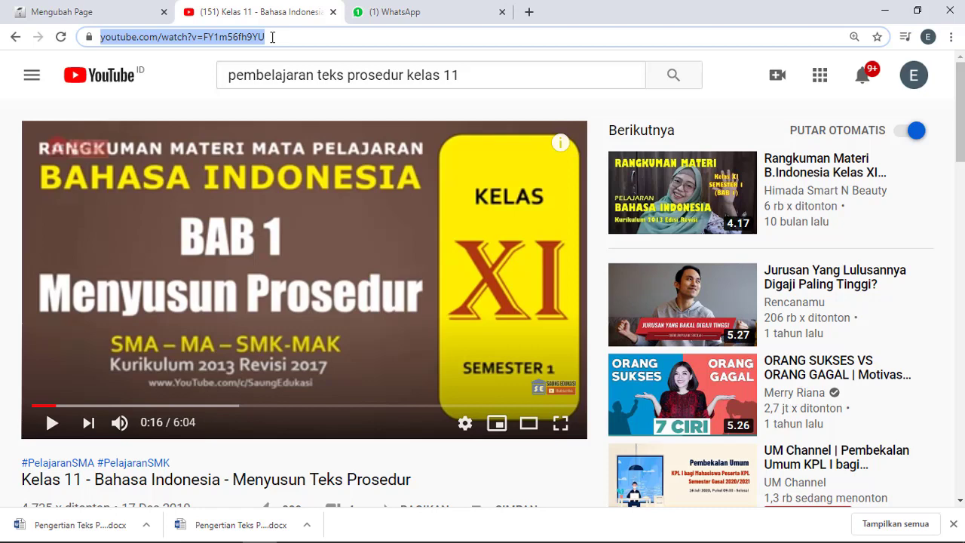
{"action": "left_click", "coordinate": [66, 11]}
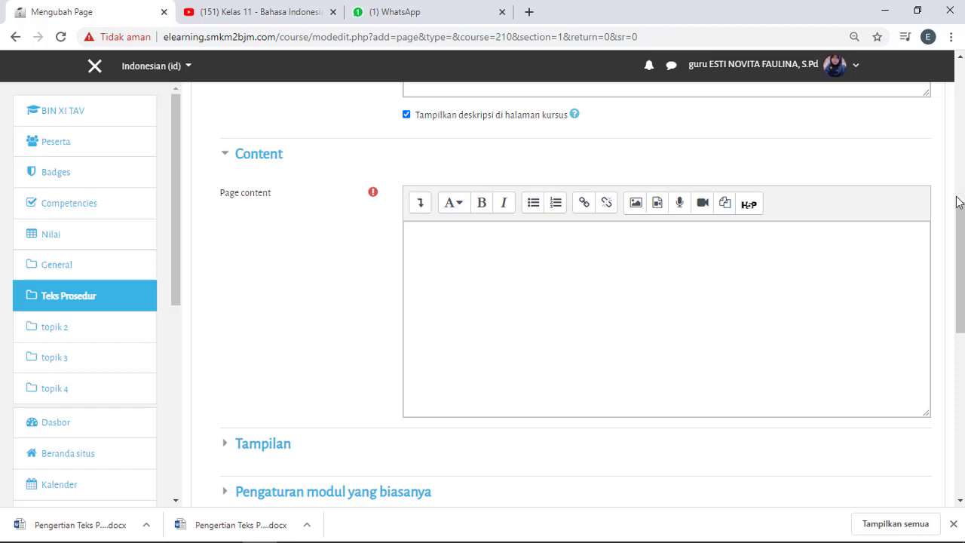
{"action": "left_click_drag", "start_coordinate": [961, 250], "coordinate": [960, 273]}
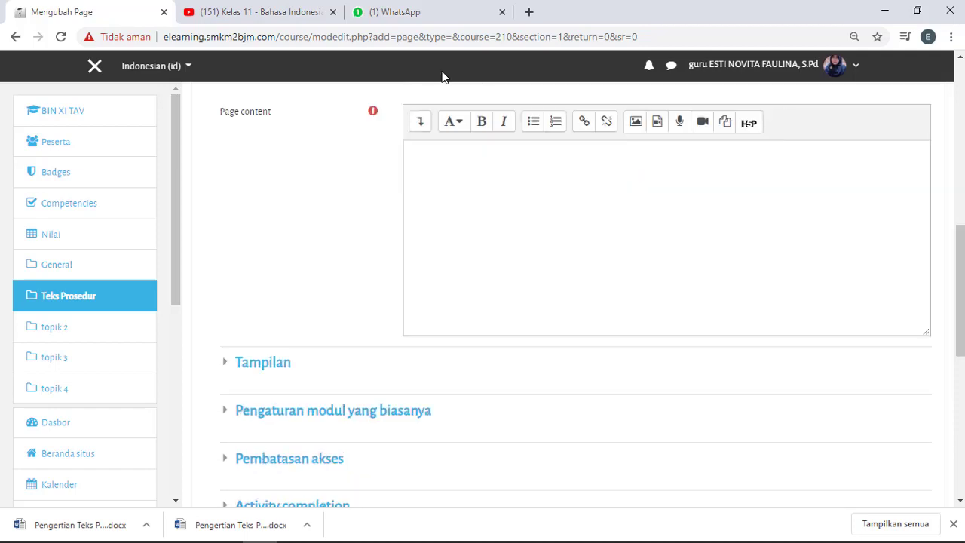
{"action": "left_click", "coordinate": [504, 170]}
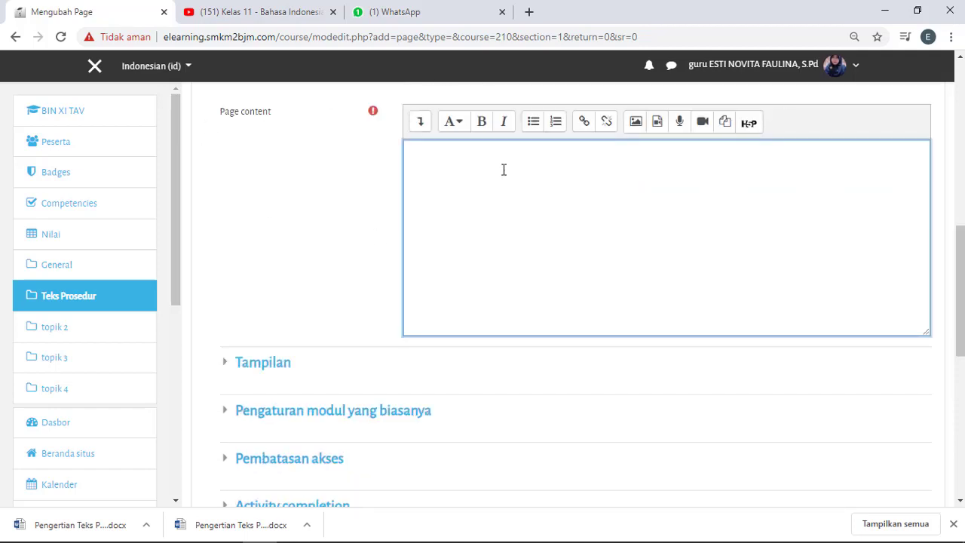
{"action": "type", "text": "https://www.youtube.com/watch?v=FYsms6fh9YU"}
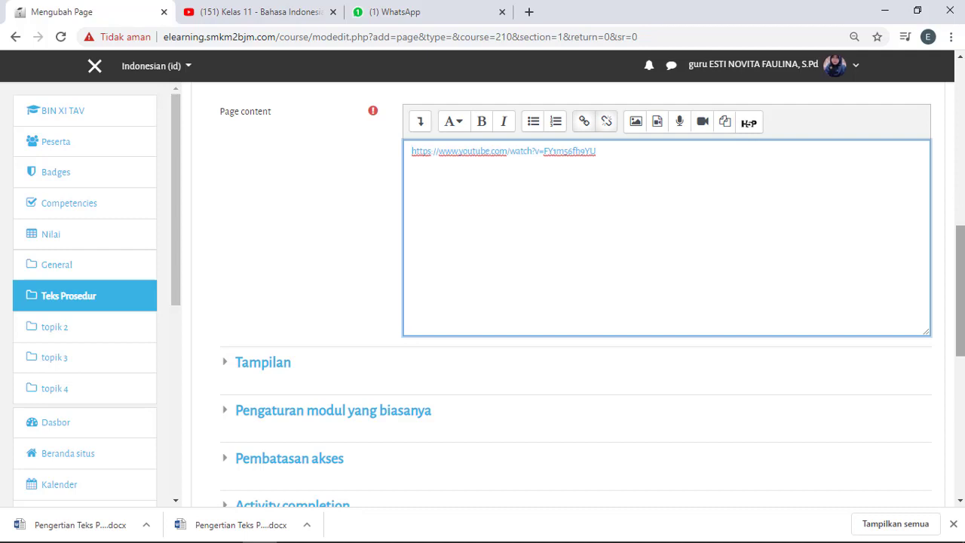
{"action": "left_click_drag", "start_coordinate": [961, 249], "coordinate": [960, 316]}
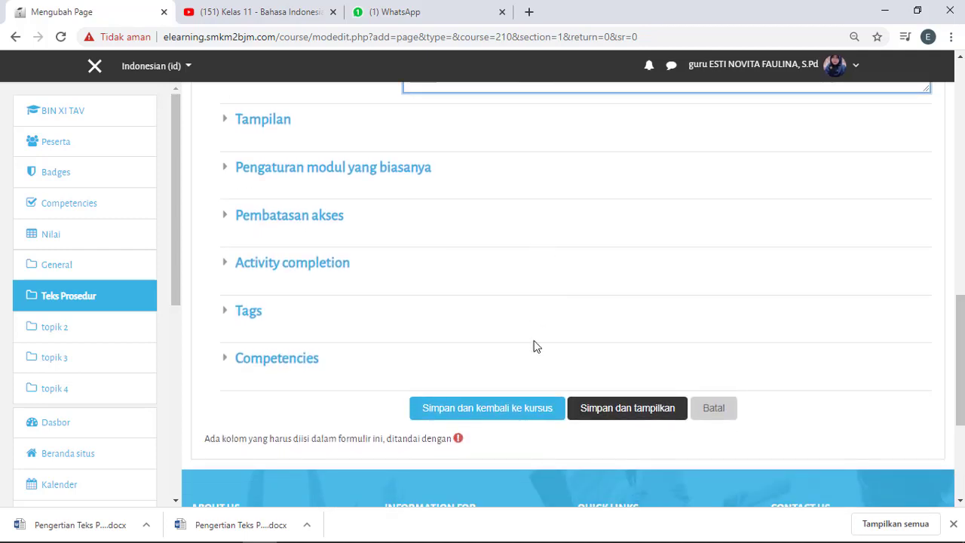
{"action": "left_click", "coordinate": [528, 415]}
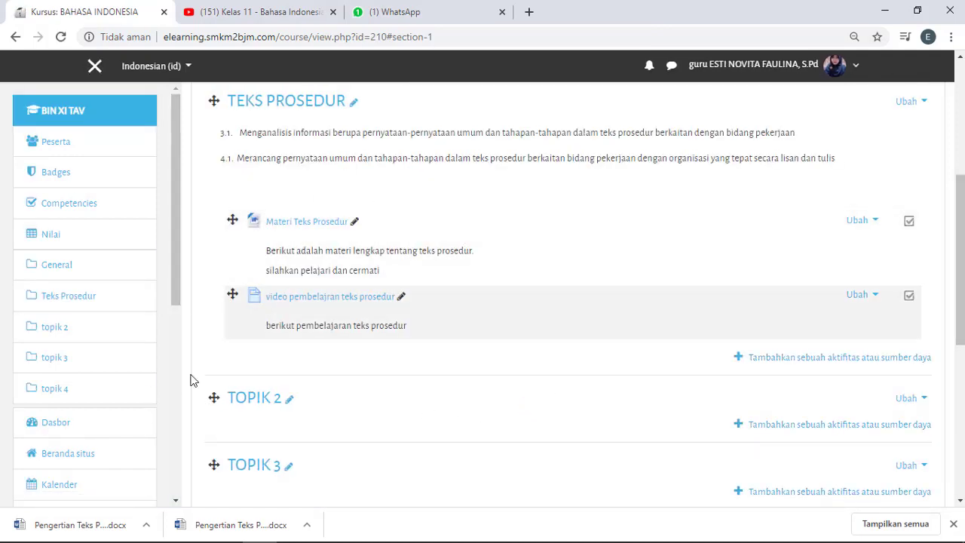
Open the "video pembelajran teks prosedur" page, play the embedded video, skip ahead to about 1:18 and pause it.
{"action": "left_click", "coordinate": [355, 302]}
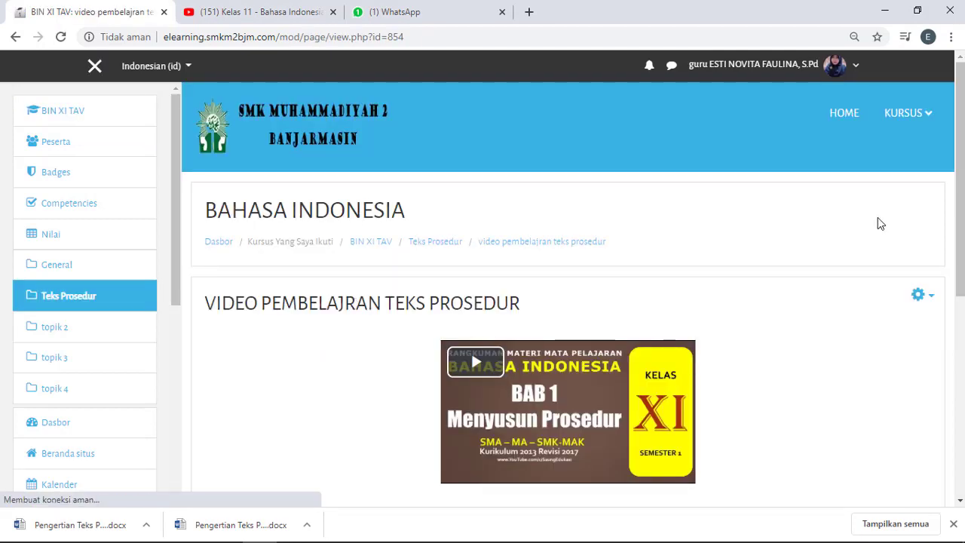
{"action": "scroll", "coordinate": [963, 175], "scroll_direction": "down", "scroll_amount": 2}
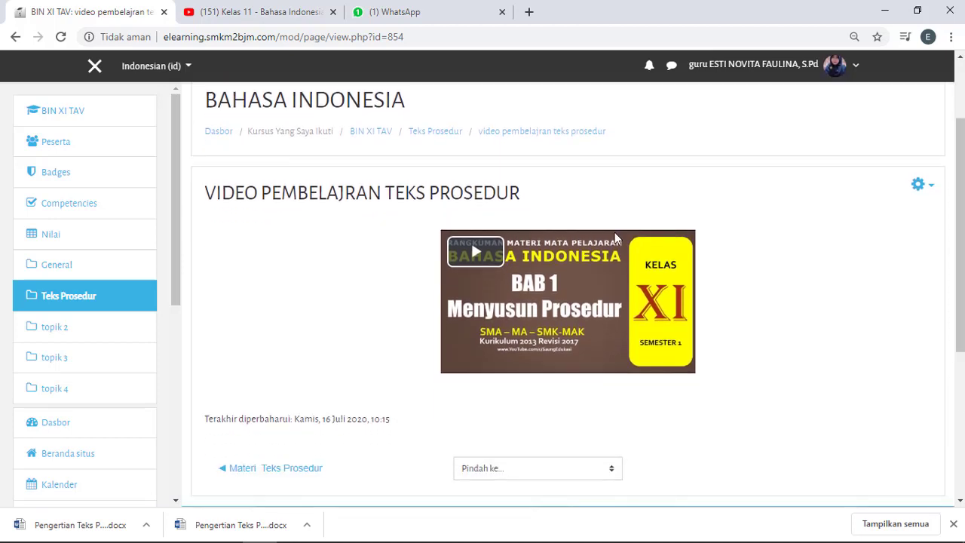
{"action": "left_click", "coordinate": [555, 306]}
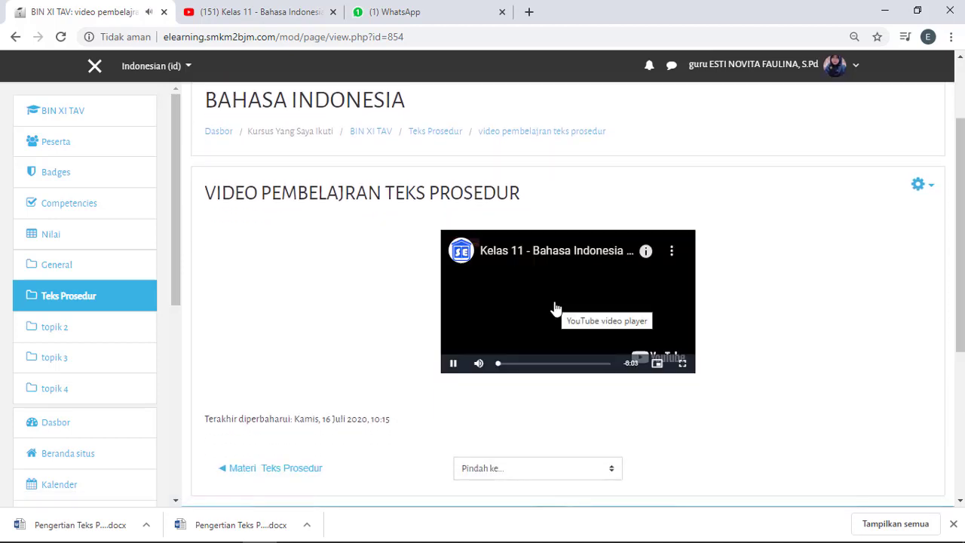
{"action": "left_click", "coordinate": [521, 363]}
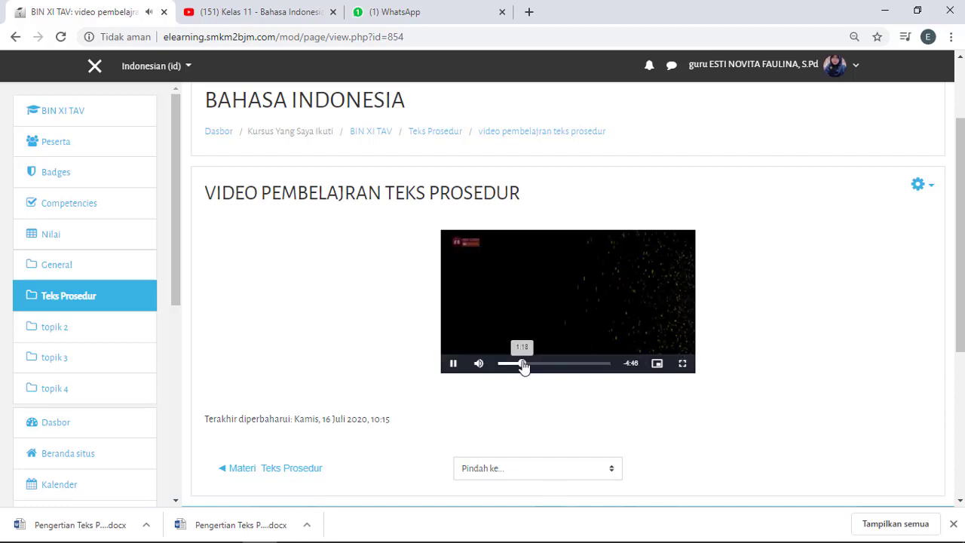
{"action": "left_click", "coordinate": [453, 364]}
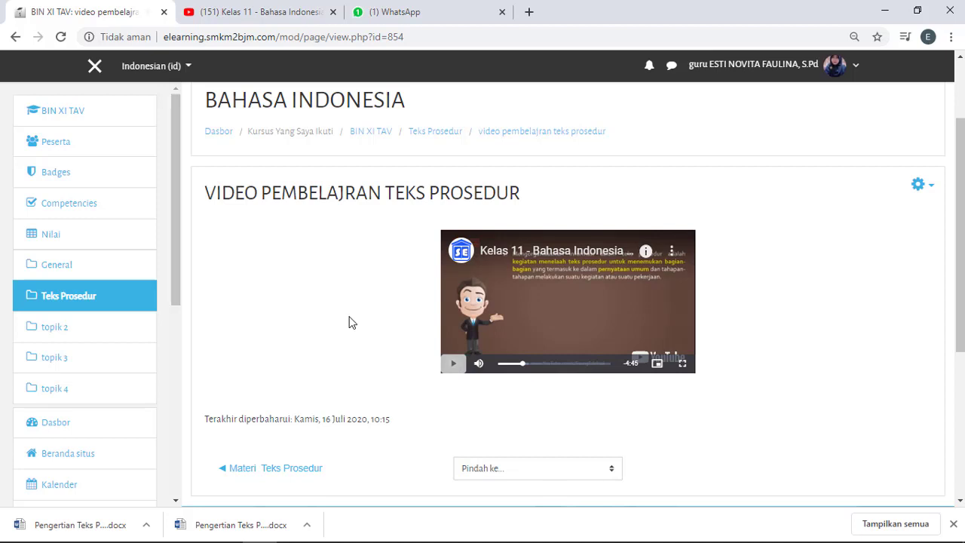
Return to the BIN XI TAV course page and review the resources in the Teks Prosedur section.
{"action": "left_click", "coordinate": [370, 141]}
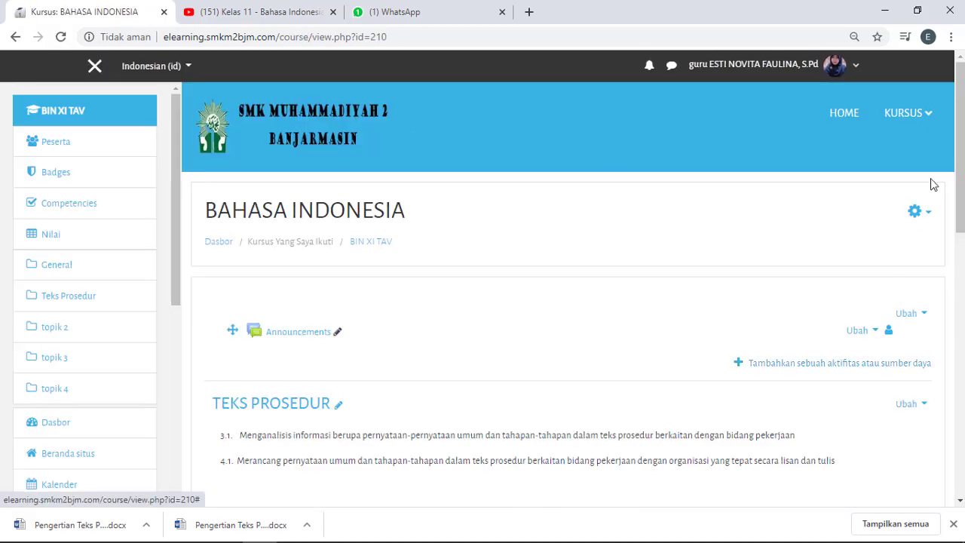
{"action": "scroll", "coordinate": [933, 185], "scroll_direction": "down", "scroll_amount": 2}
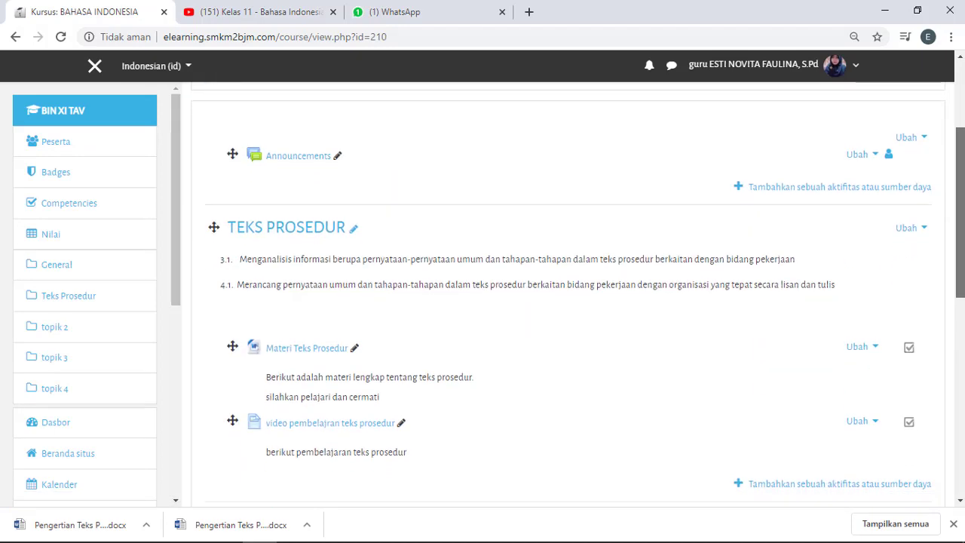
{"action": "scroll", "coordinate": [964, 277], "scroll_direction": "down", "scroll_amount": 2}
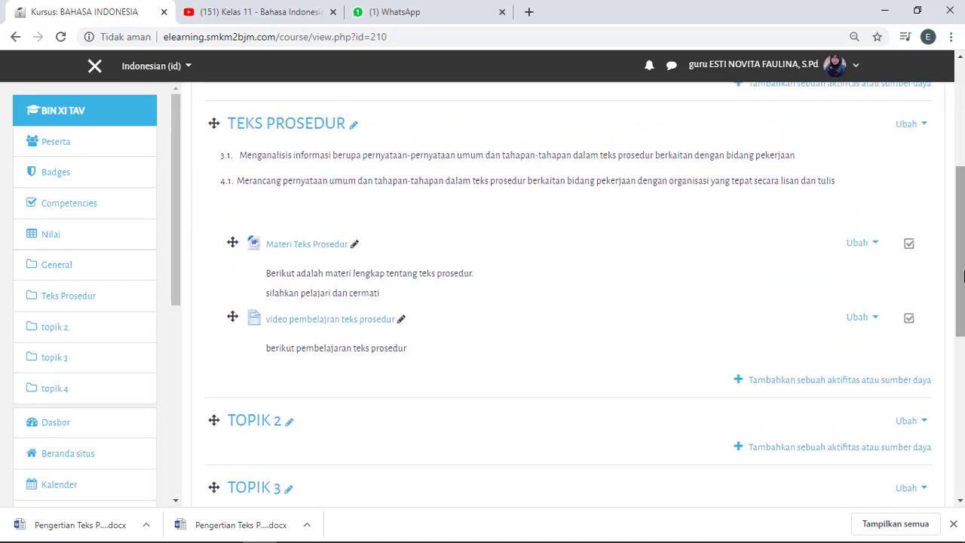